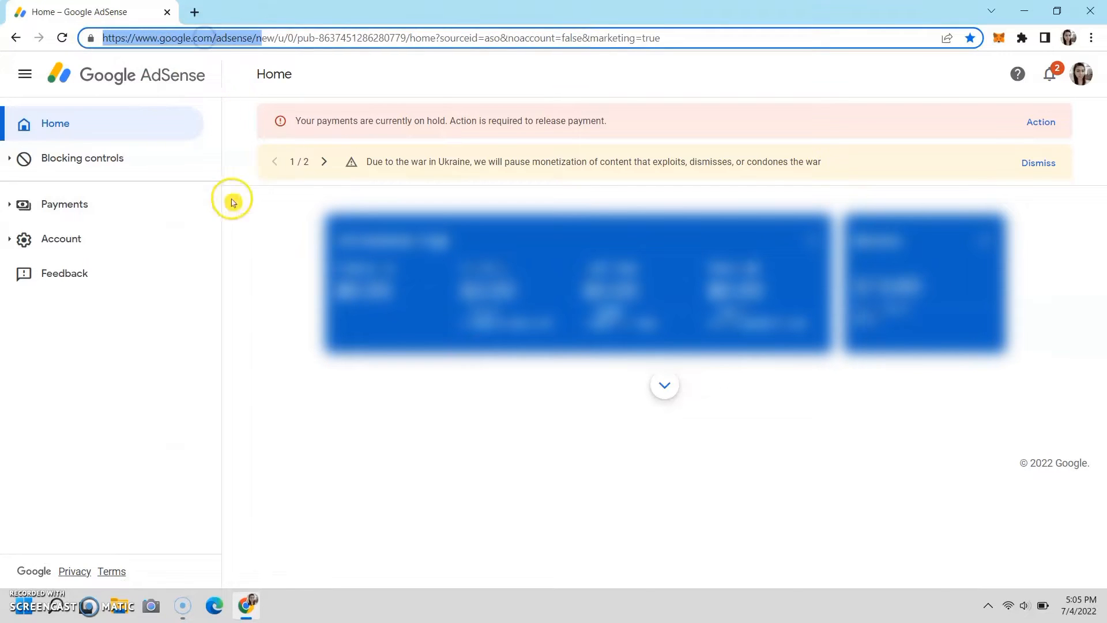
Open the Manage tax info page from the tax information notice in the payments info
{"action": "left_click", "coordinate": [273, 312]}
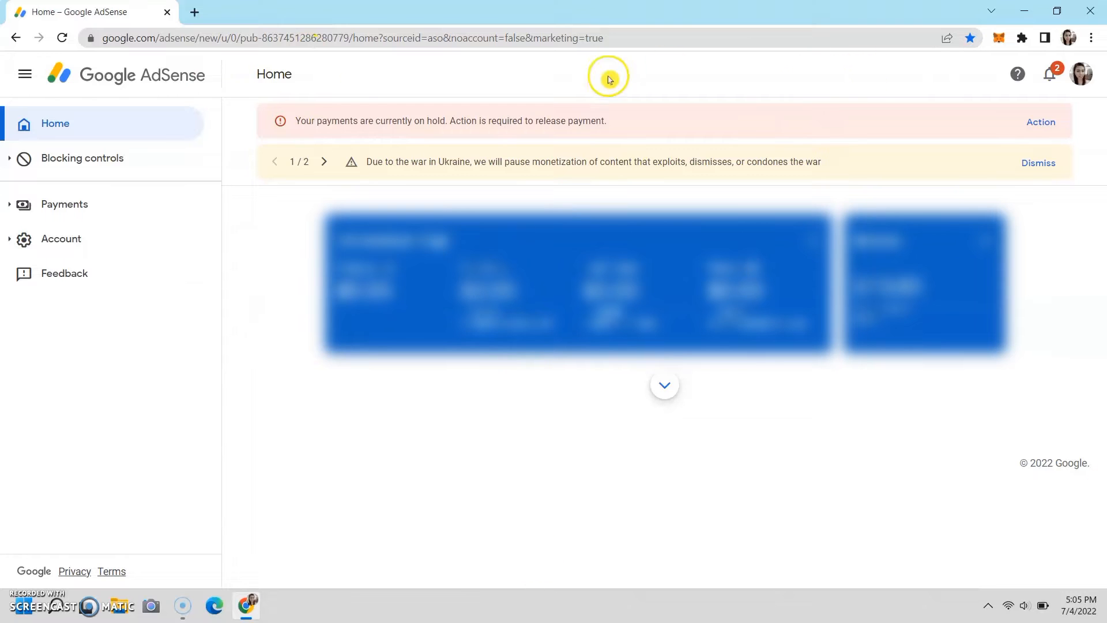
{"action": "left_click", "coordinate": [132, 210]}
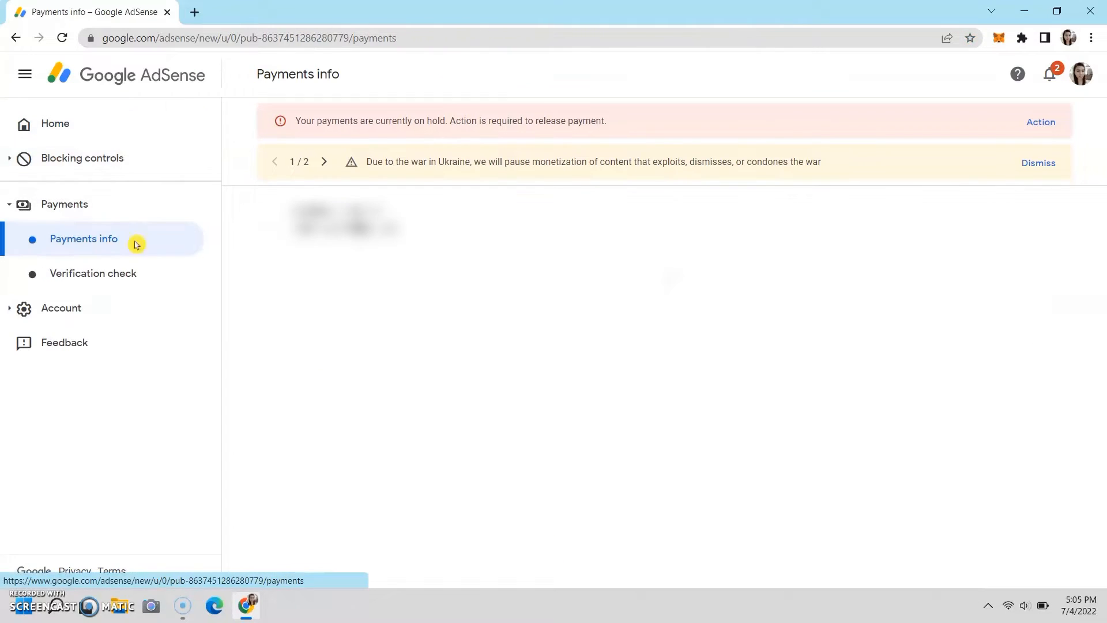
{"action": "left_click", "coordinate": [324, 162]}
{"action": "left_click", "coordinate": [325, 163]}
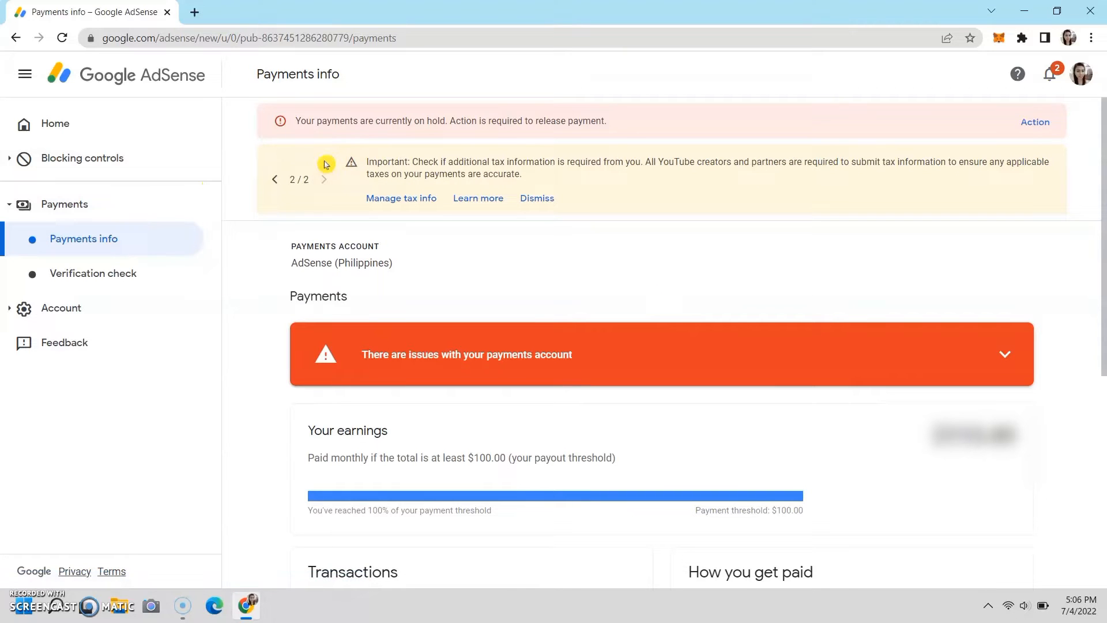
{"action": "left_click", "coordinate": [384, 200]}
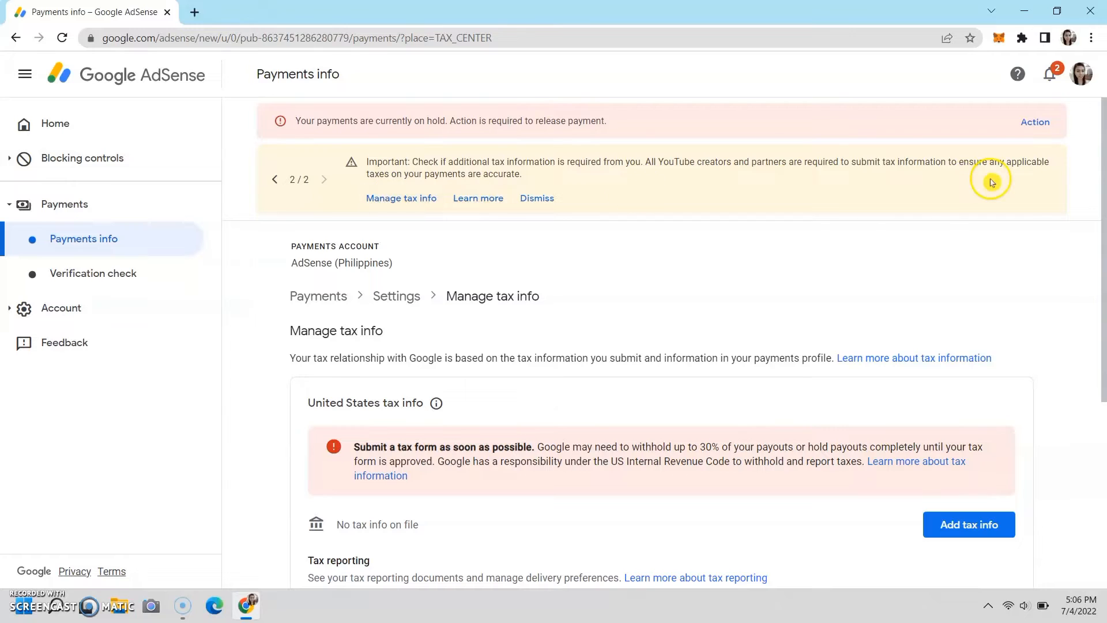
Start a new United States tax form and verify the sign-in by entering the account password
{"action": "left_click_drag", "start_coordinate": [1102, 171], "coordinate": [1103, 281]}
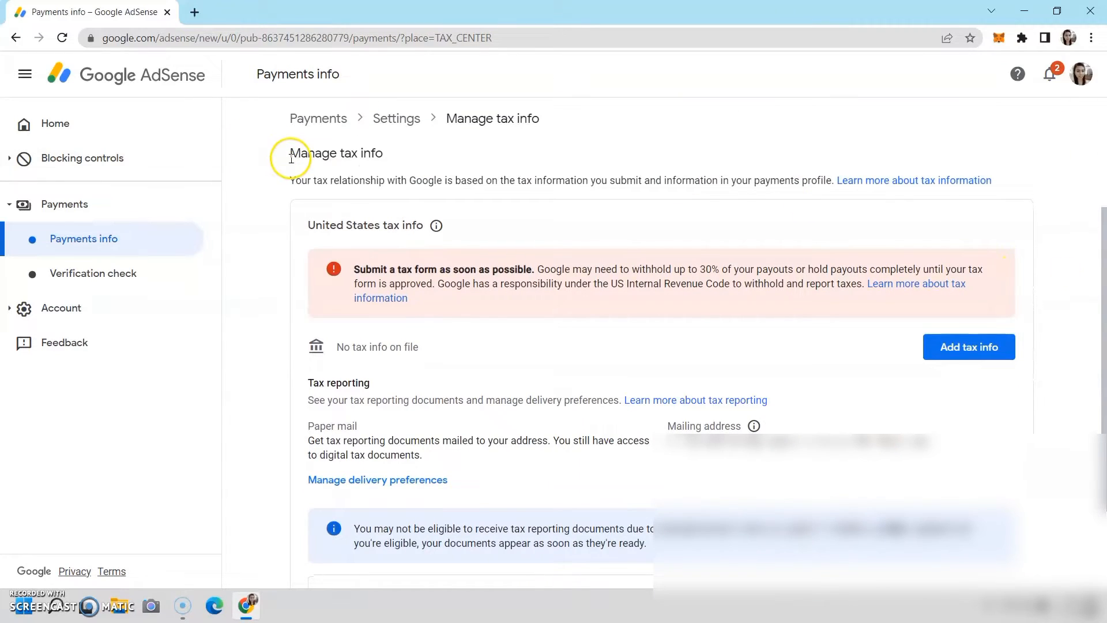
{"action": "left_click_drag", "start_coordinate": [289, 154], "coordinate": [397, 157]}
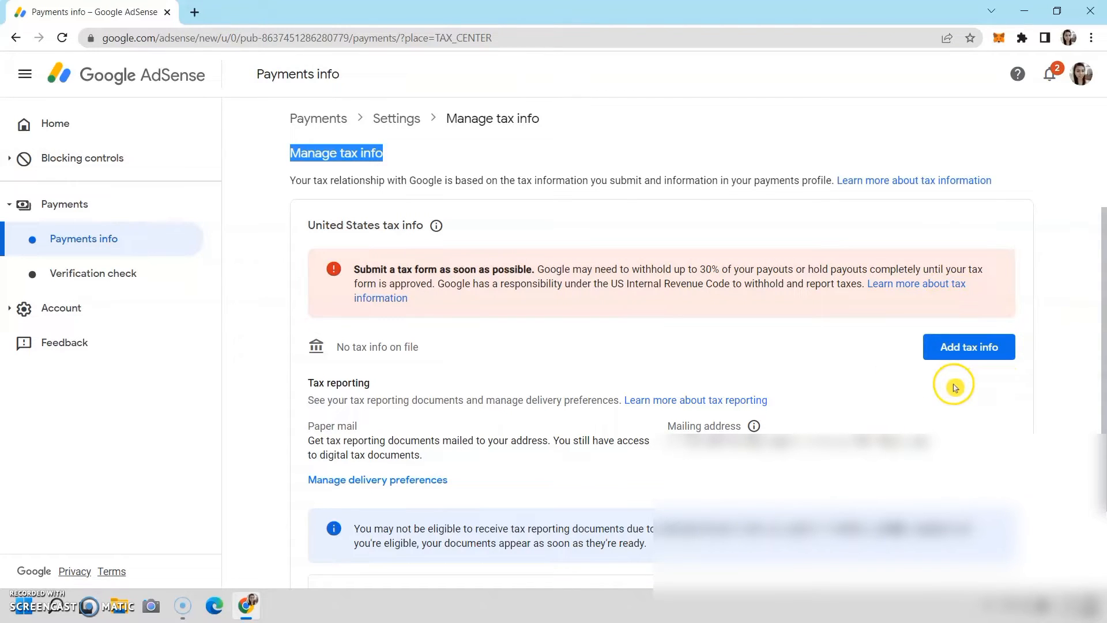
{"action": "left_click", "coordinate": [943, 349]}
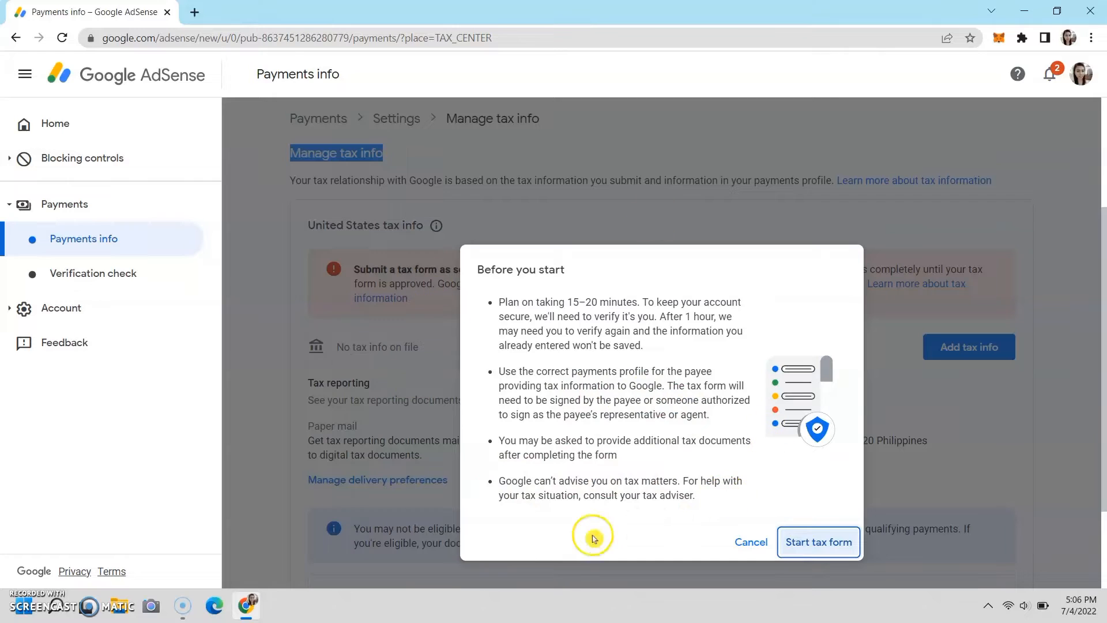
{"action": "left_click", "coordinate": [831, 537]}
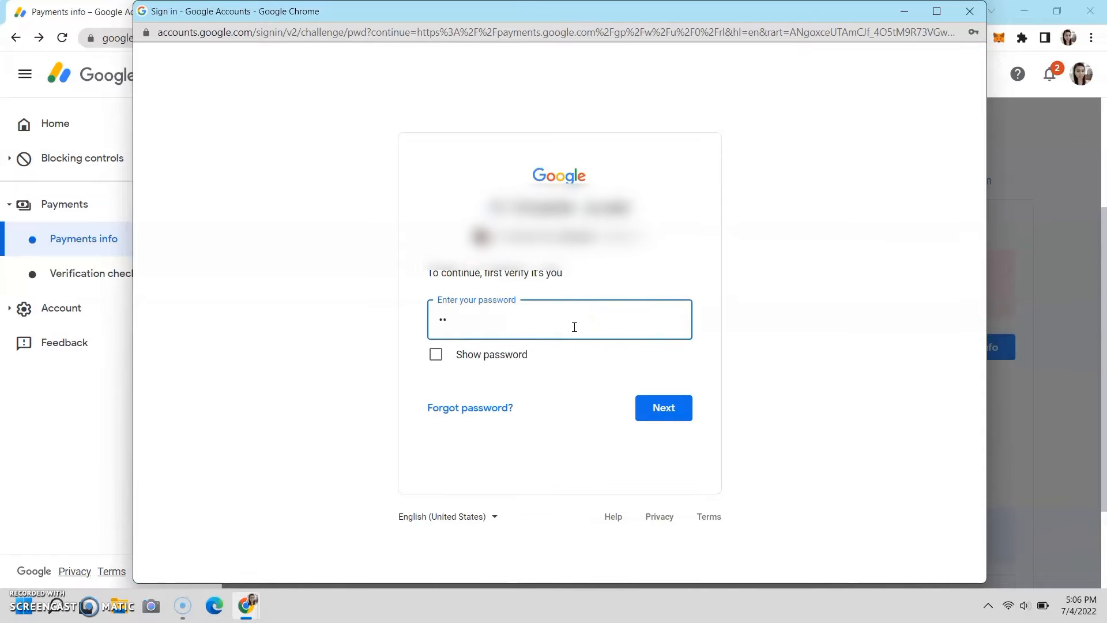
{"action": "type", "text": "•"}
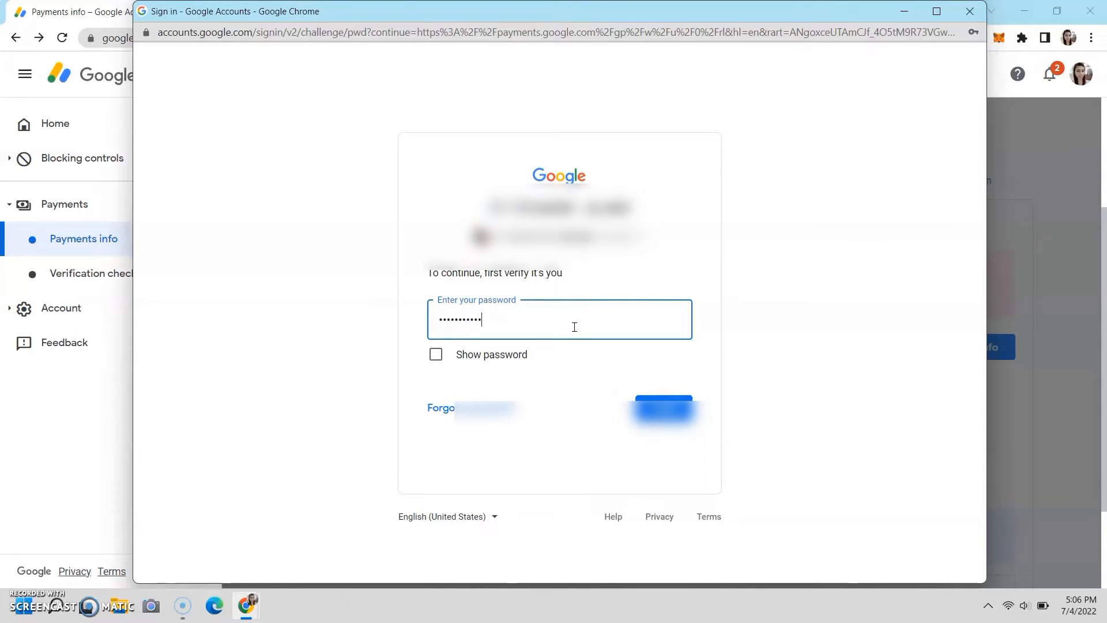
{"action": "key", "text": "Return"}
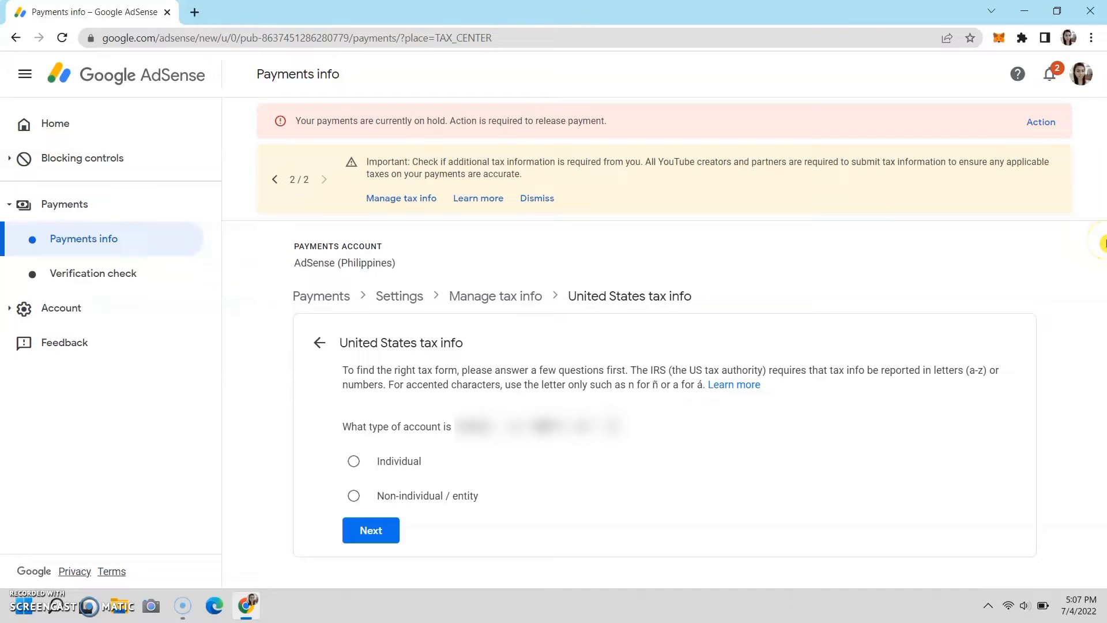
Declare the account type as Individual and answer No to being a citizen or resident of the United States
{"action": "left_click", "coordinate": [397, 460]}
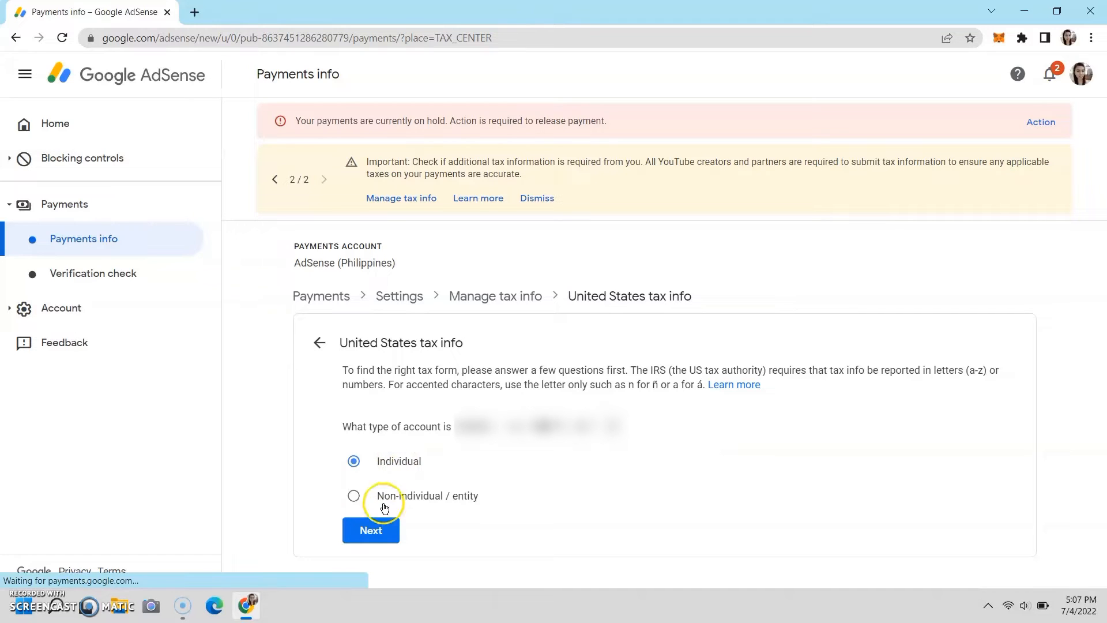
{"action": "left_click", "coordinate": [387, 530]}
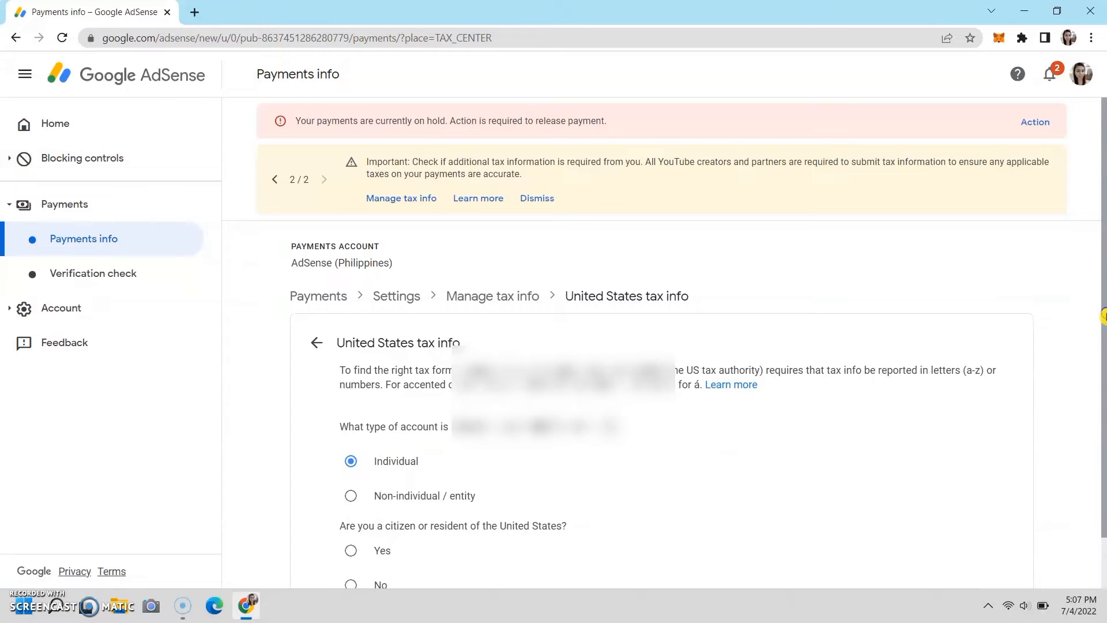
{"action": "scroll", "coordinate": [1100, 323], "scroll_direction": "down", "scroll_amount": 1}
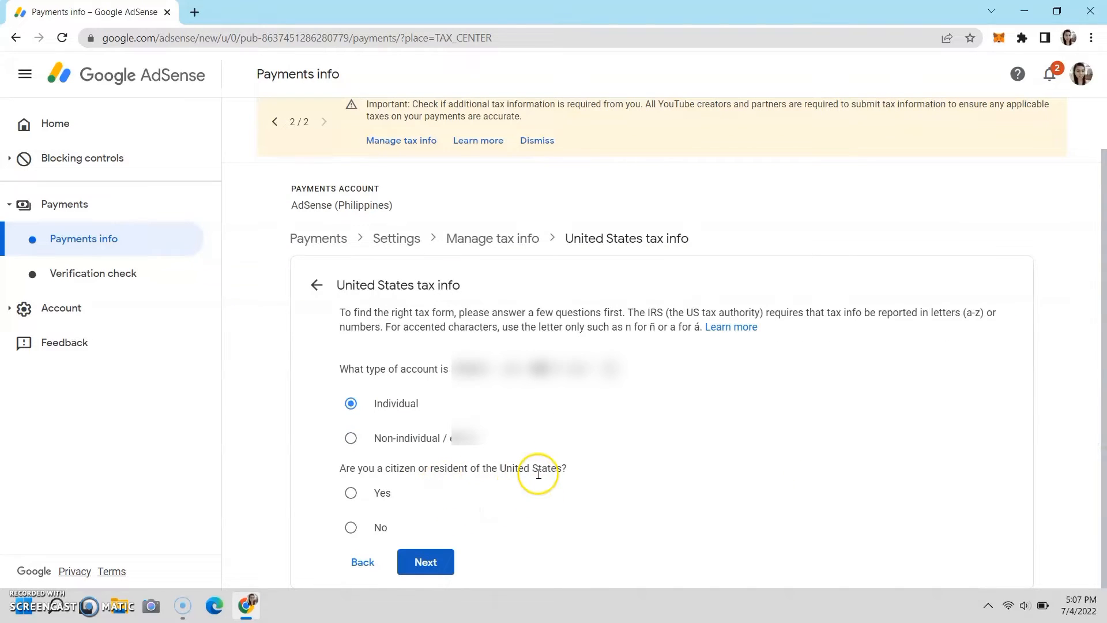
{"action": "left_click", "coordinate": [361, 530]}
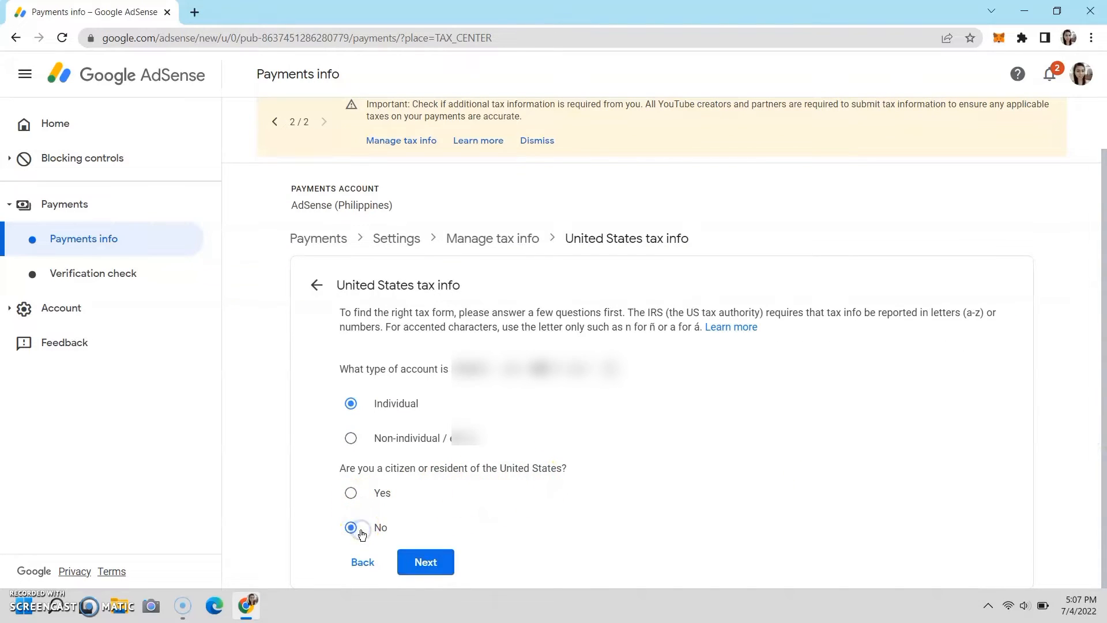
{"action": "left_click", "coordinate": [441, 564]}
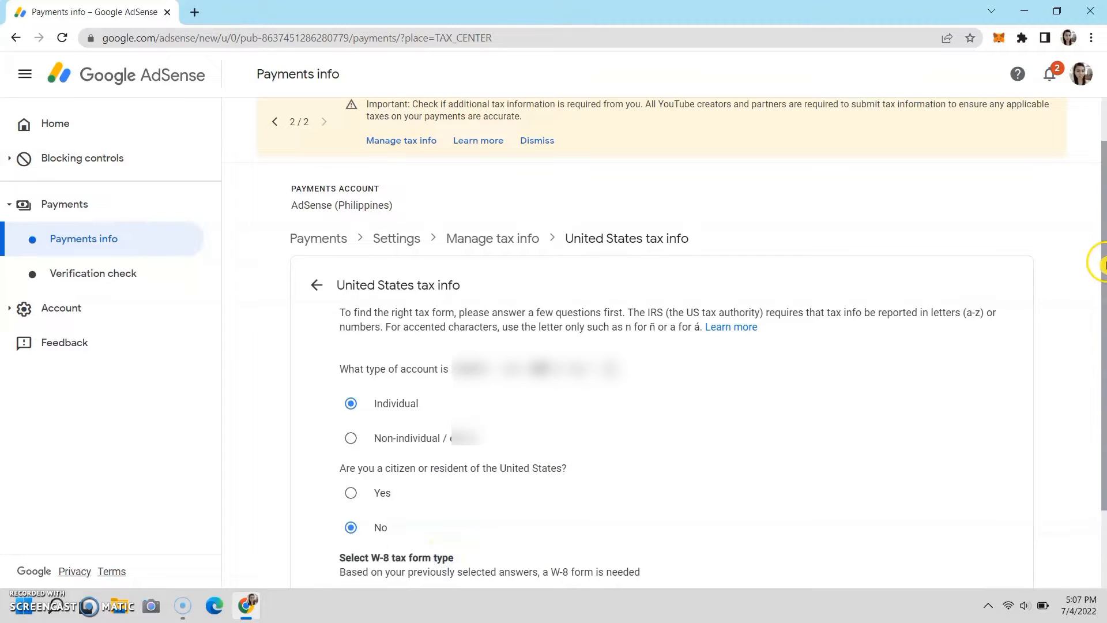
Choose W-8BEN as the W-8 tax form type and start the form
{"action": "left_click_drag", "start_coordinate": [1101, 263], "coordinate": [1103, 334]}
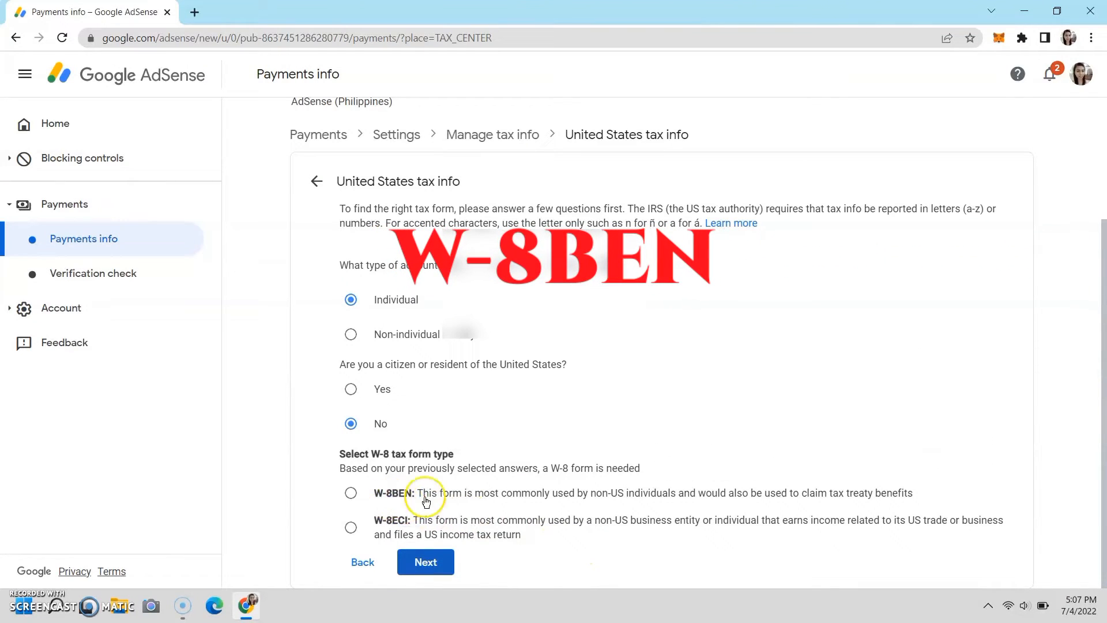
{"action": "left_click", "coordinate": [351, 493]}
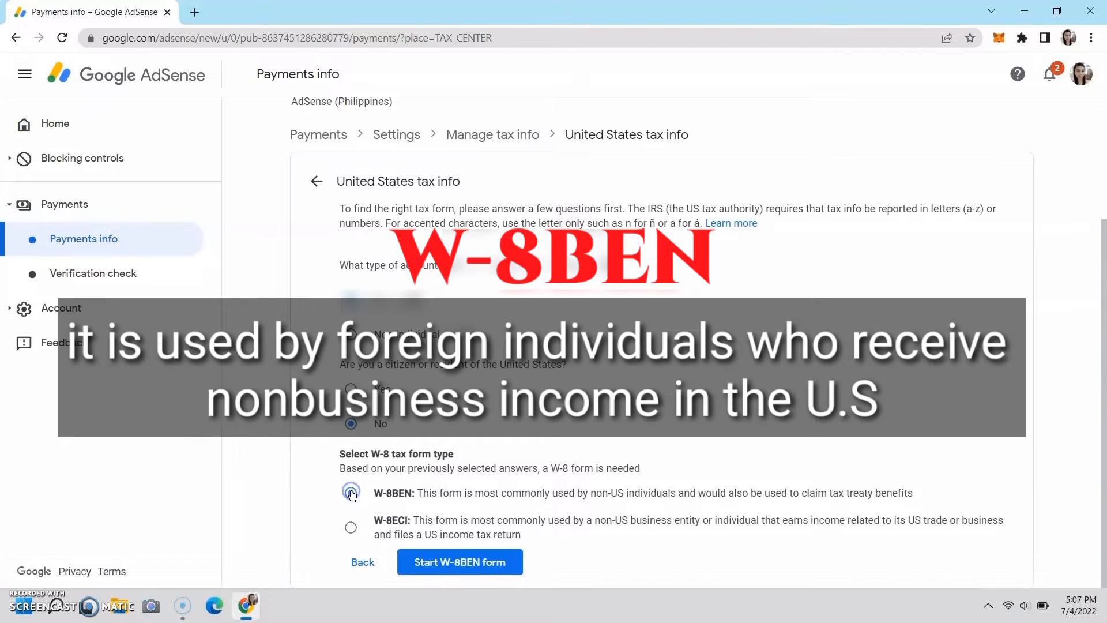
{"action": "left_click", "coordinate": [447, 561]}
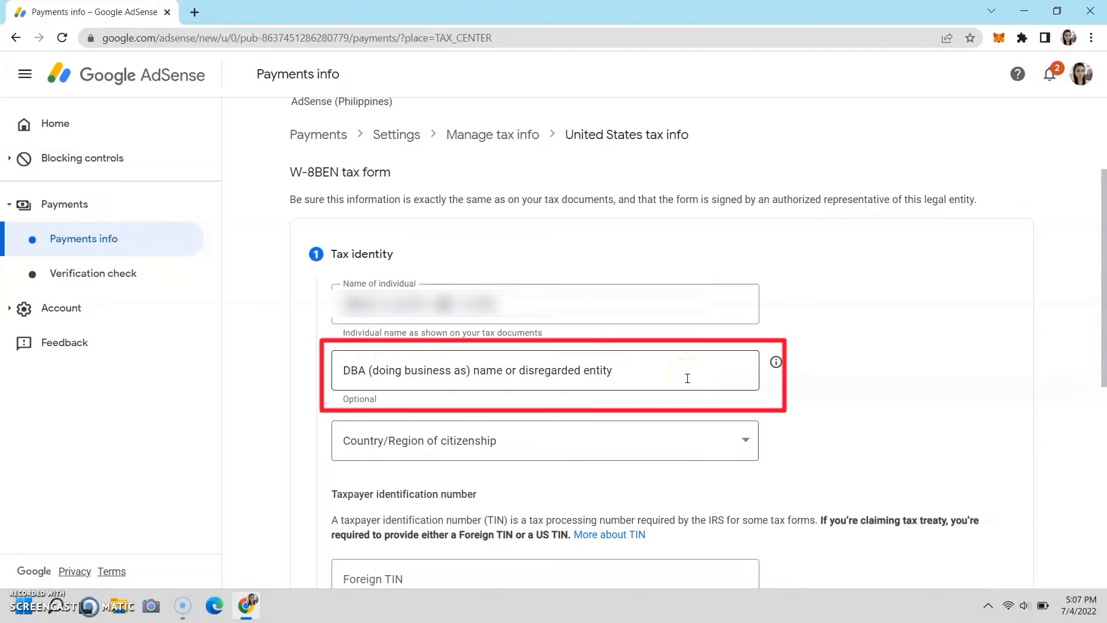
View the explanation of the optional DBA name and set the country of citizenship to Philippines
{"action": "left_click", "coordinate": [687, 378]}
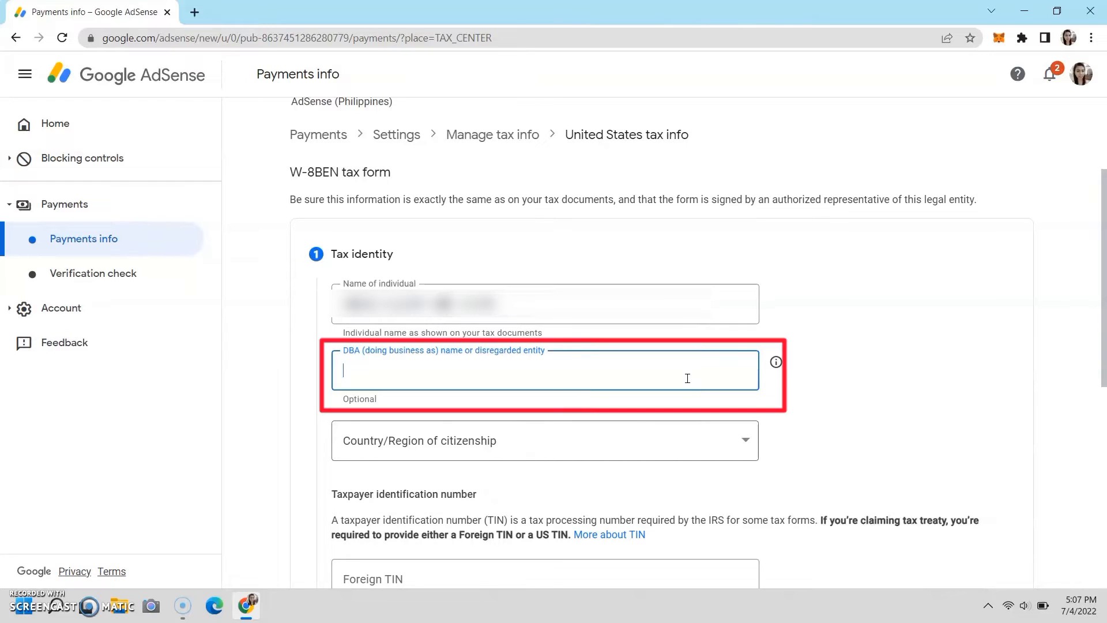
{"action": "left_click", "coordinate": [777, 362]}
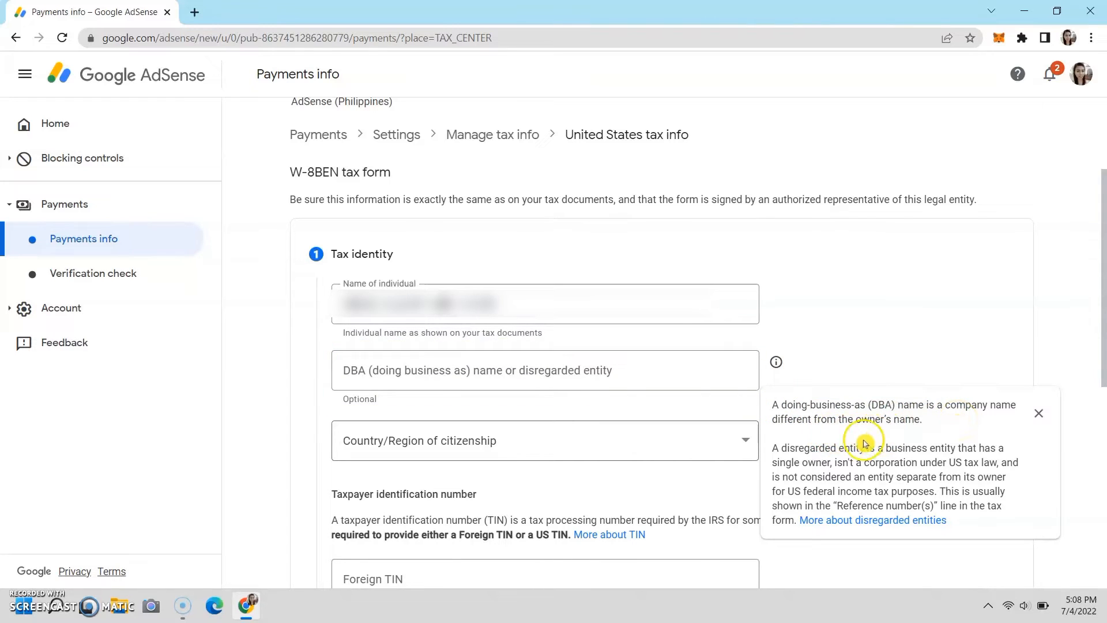
{"action": "left_click", "coordinate": [642, 446]}
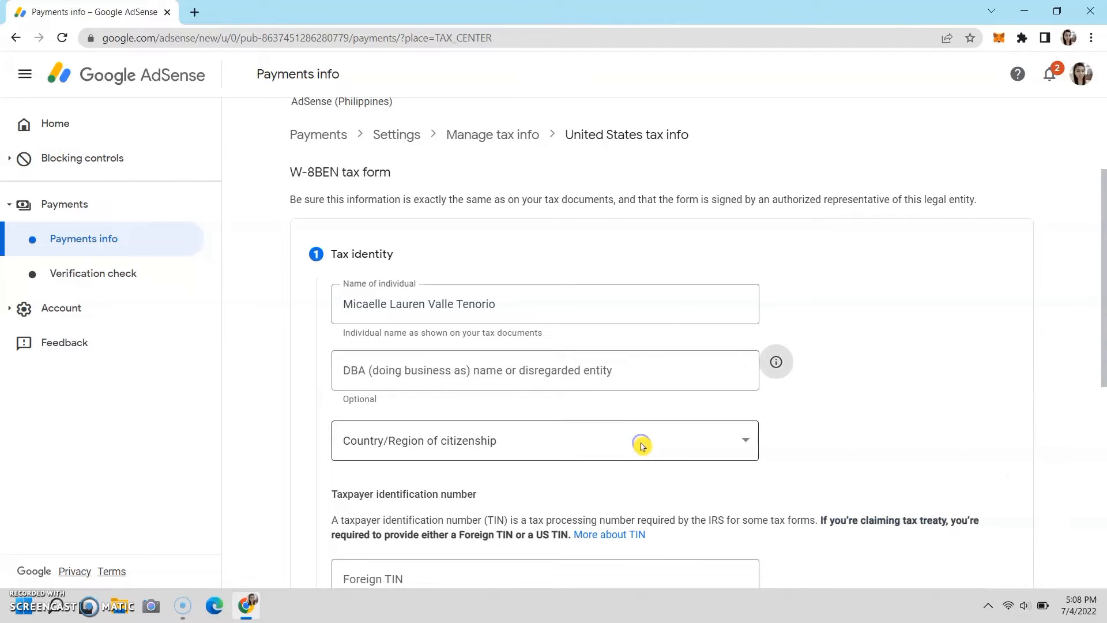
{"action": "left_click", "coordinate": [630, 446]}
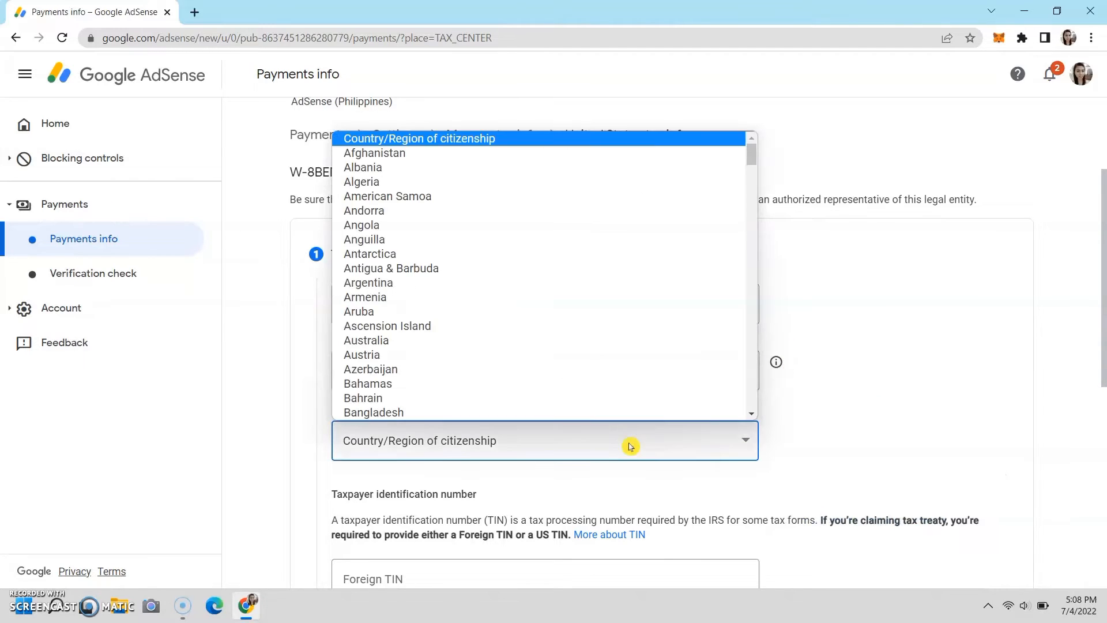
{"action": "left_click_drag", "start_coordinate": [756, 148], "coordinate": [757, 329]}
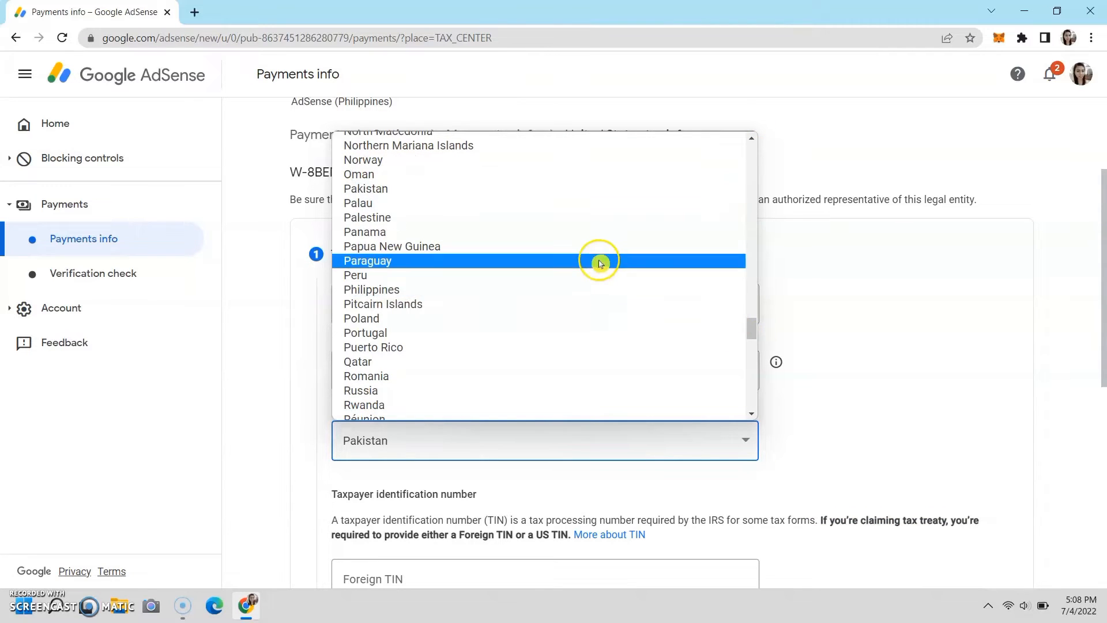
{"action": "left_click", "coordinate": [603, 291]}
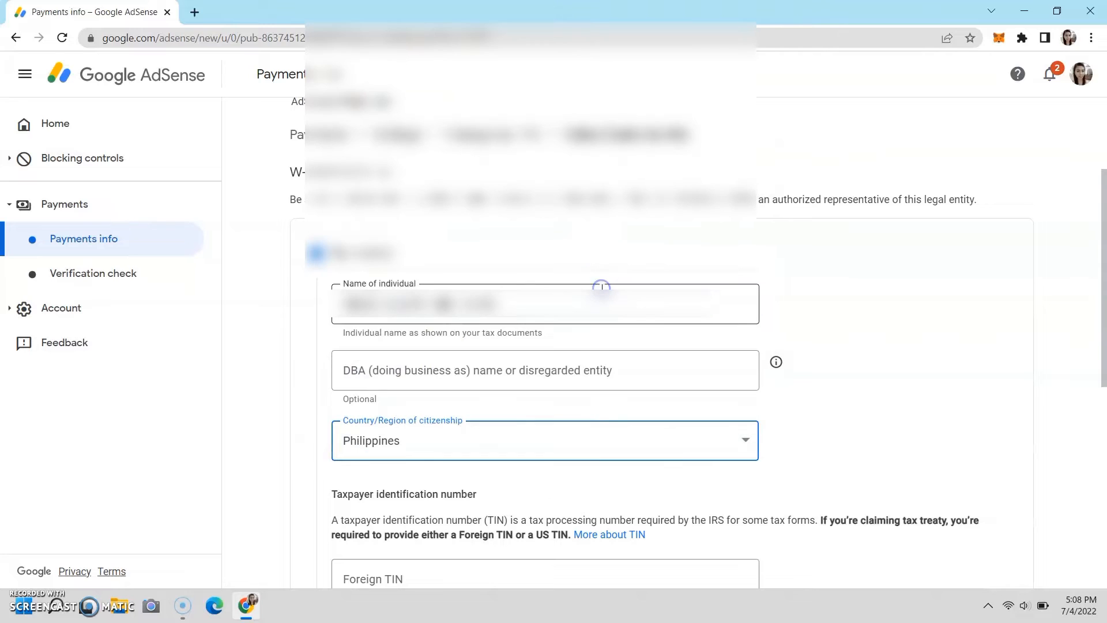
Fill in the foreign taxpayer identification number and continue to the Address section
{"action": "scroll", "coordinate": [1103, 397], "scroll_direction": "down", "scroll_amount": 3}
{"action": "left_click_drag", "start_coordinate": [1102, 396], "coordinate": [1102, 417]}
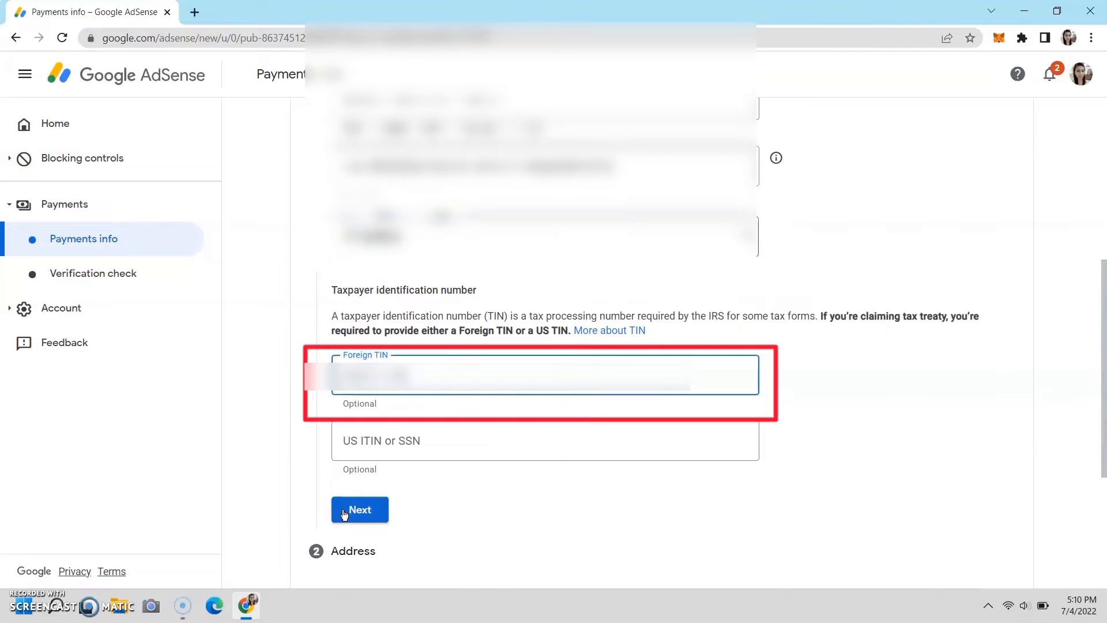
{"action": "left_click", "coordinate": [344, 512]}
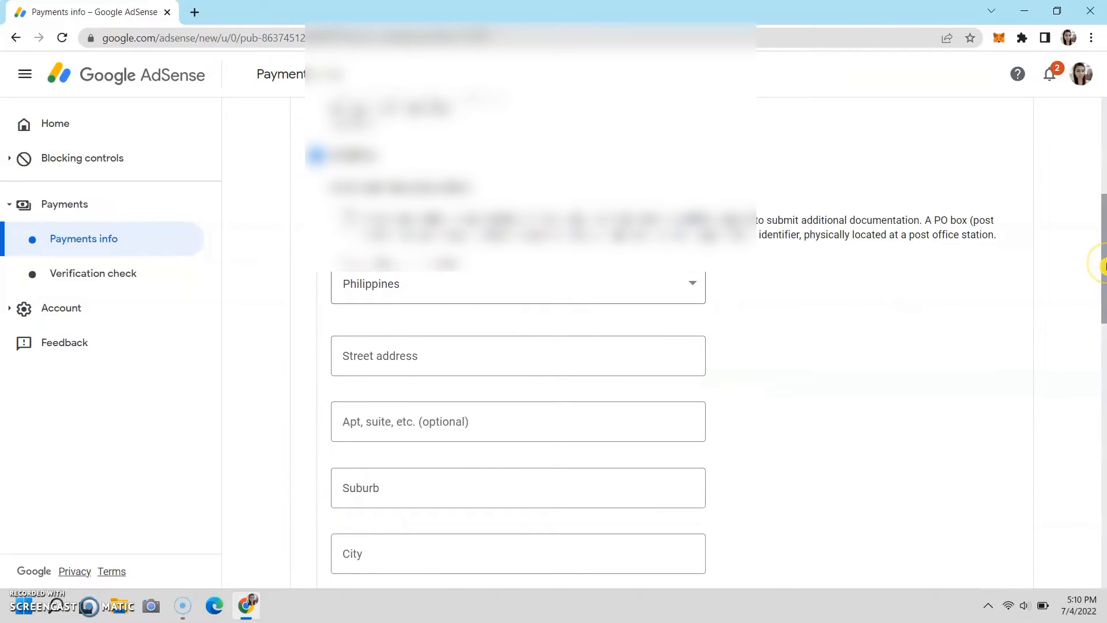
Fill in the permanent residence address, including street address, suburb, city, postal code and province
{"action": "mouse_move", "coordinate": [1103, 265]}
{"action": "left_mouse_down"}
{"action": "mouse_move", "coordinate": [1103, 239]}
{"action": "mouse_move", "coordinate": [1103, 255]}
{"action": "left_mouse_up"}
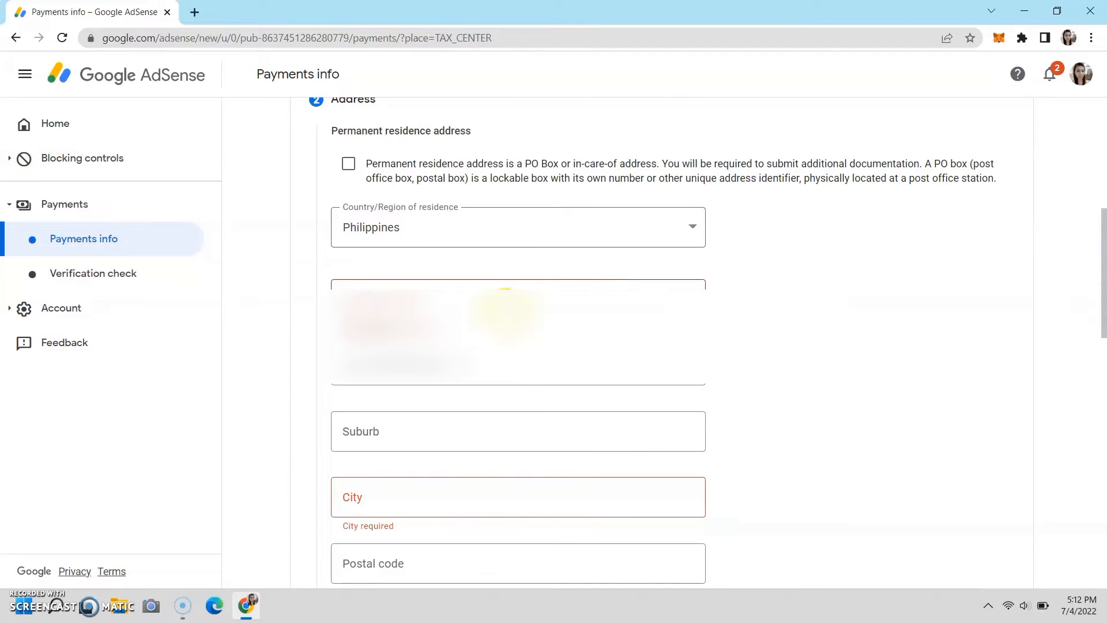
{"action": "left_click", "coordinate": [507, 308]}
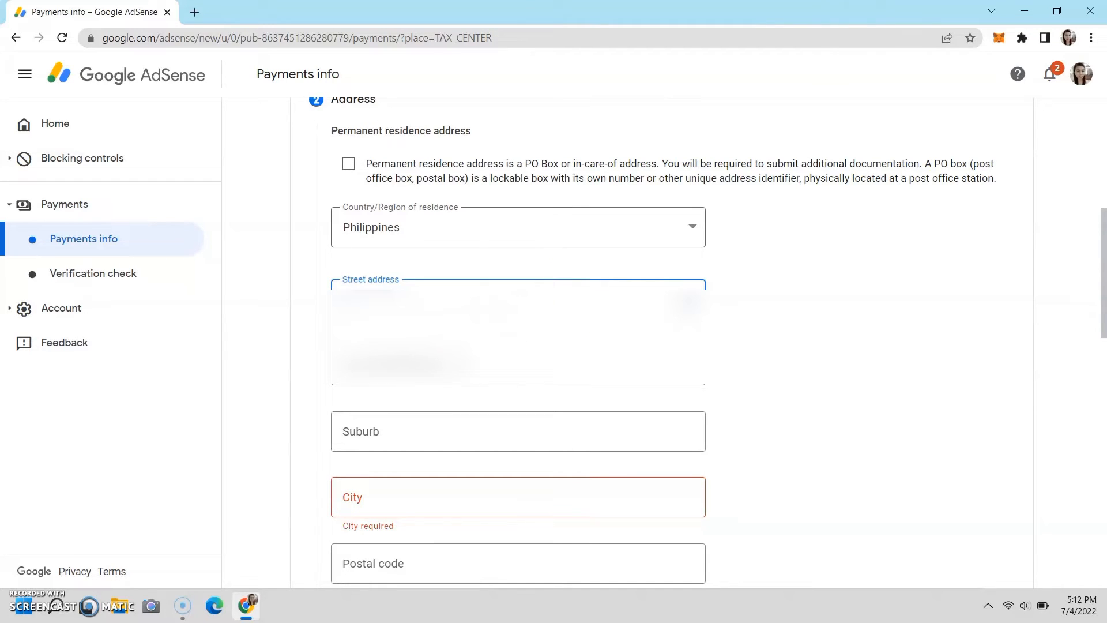
{"action": "type", "text": "Blk 3 L"}
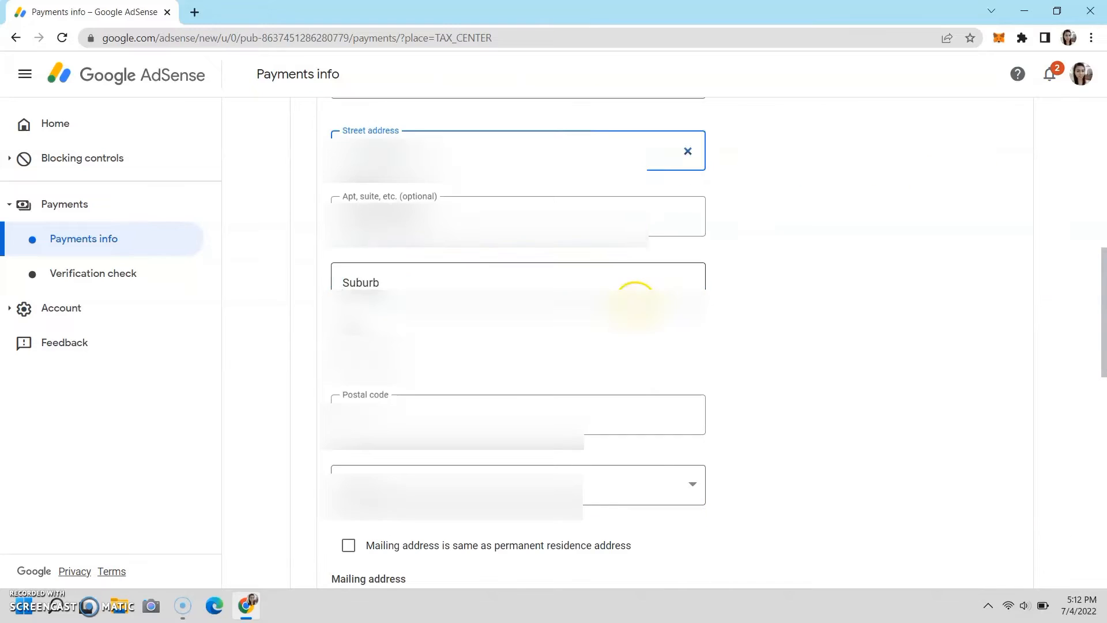
{"action": "left_click", "coordinate": [635, 301]}
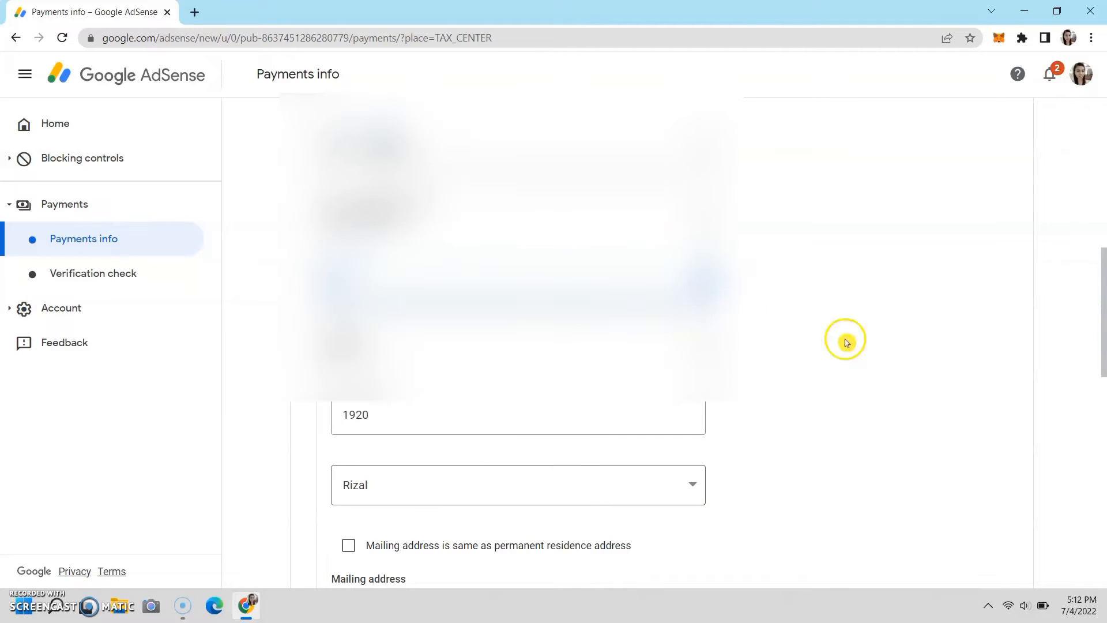
{"action": "left_click", "coordinate": [873, 347]}
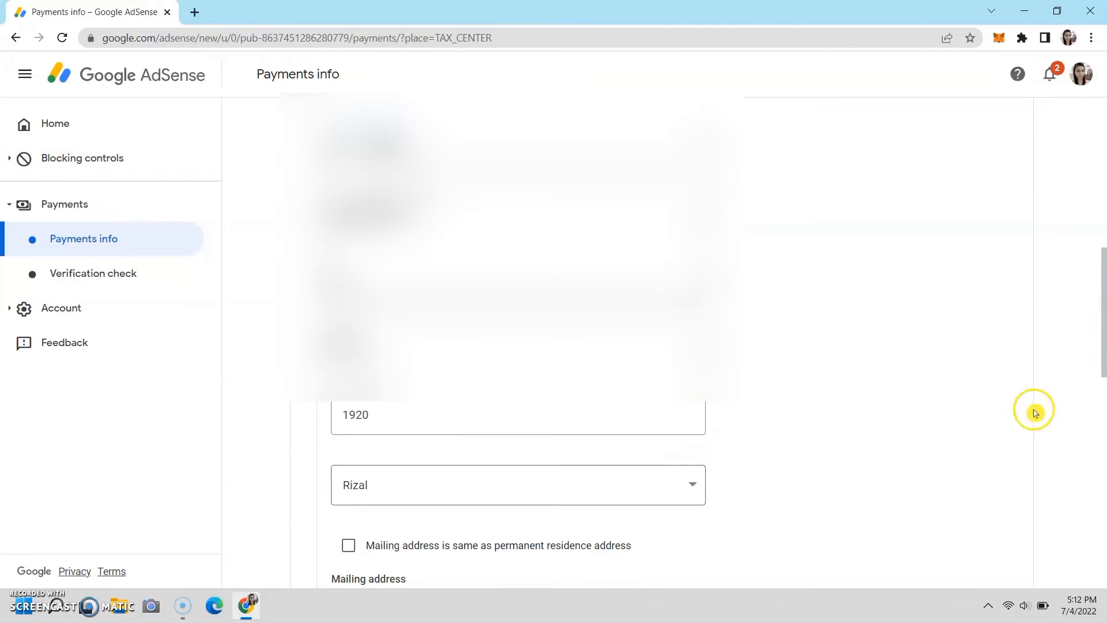
Mark the mailing address as the same as the permanent residence address and continue to the Tax treaty section
{"action": "scroll", "coordinate": [366, 531], "scroll_direction": "down", "scroll_amount": 1}
{"action": "left_click", "coordinate": [349, 501]}
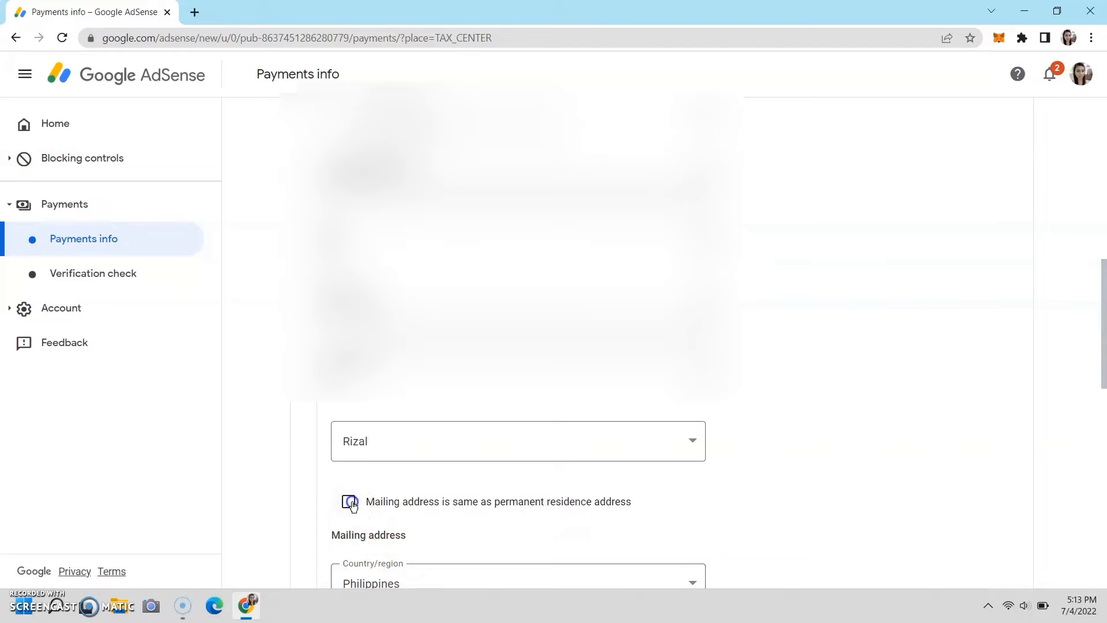
{"action": "left_click", "coordinate": [413, 441]}
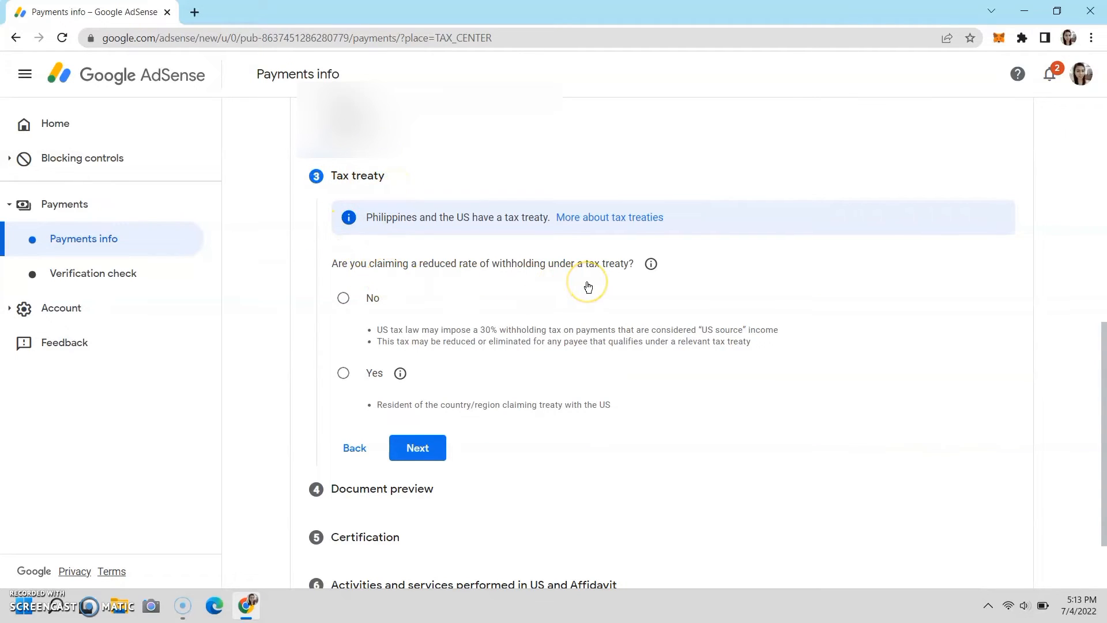
Claim a reduced withholding rate under a tax treaty, confirming residency in the treaty country and selecting Philippines
{"action": "left_click", "coordinate": [349, 373]}
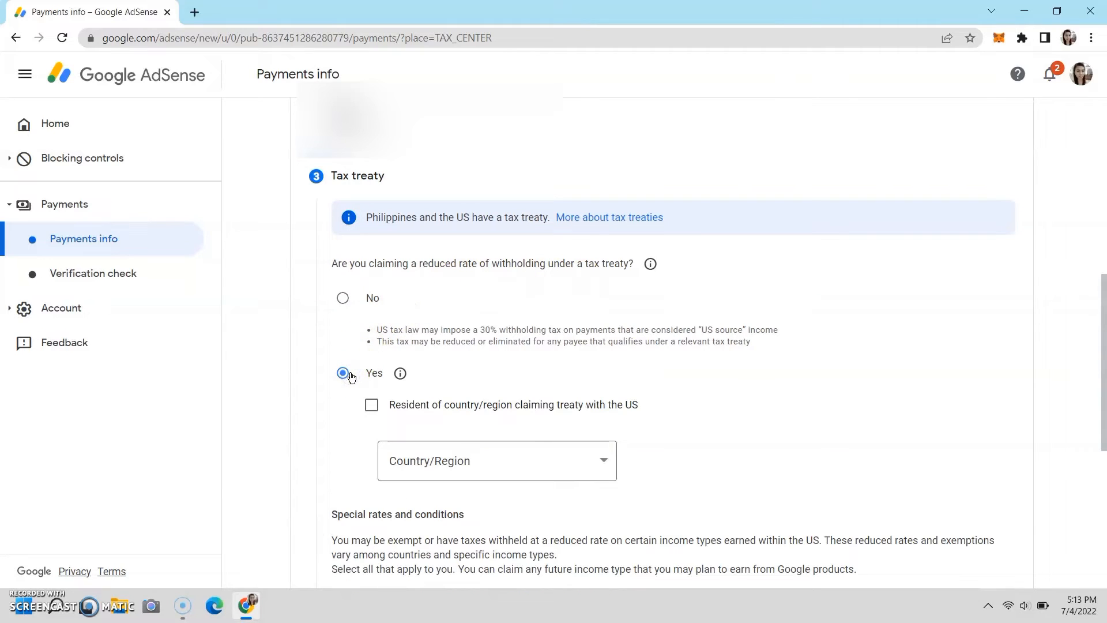
{"action": "left_click", "coordinate": [382, 410]}
{"action": "left_click", "coordinate": [479, 462]}
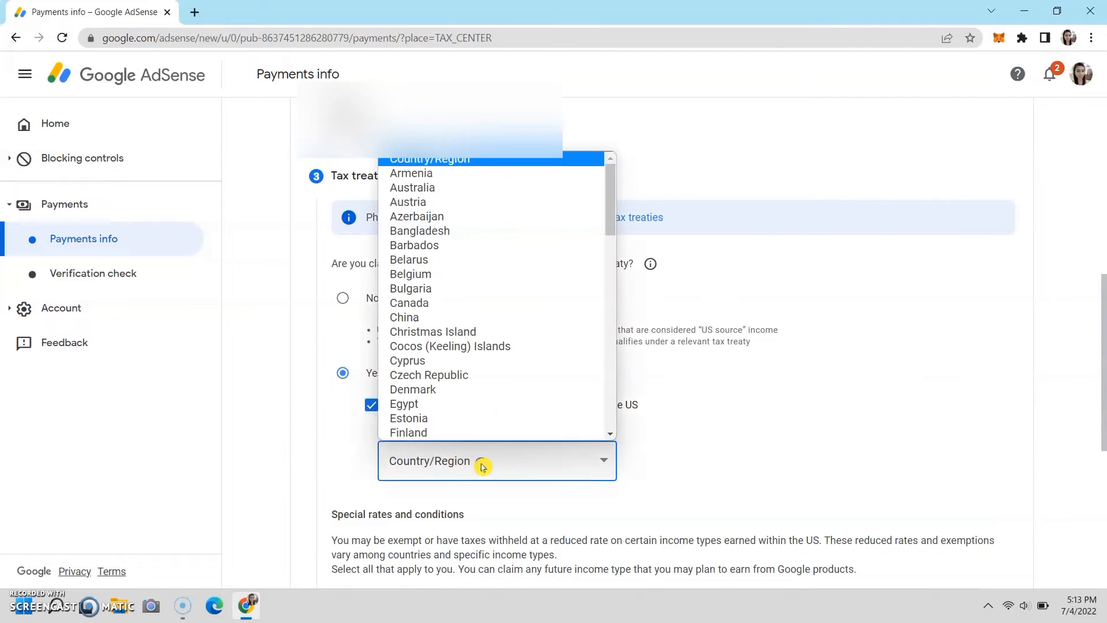
{"action": "key", "text": "p"}
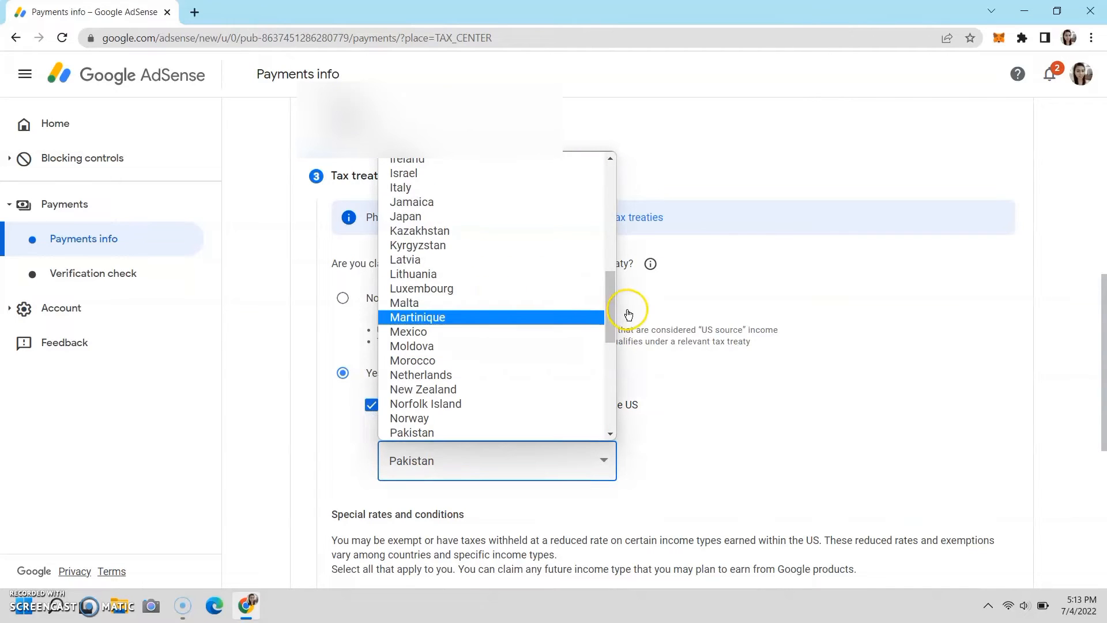
{"action": "left_click_drag", "start_coordinate": [613, 317], "coordinate": [612, 334]}
{"action": "scroll", "coordinate": [571, 323], "scroll_direction": "down", "scroll_amount": 2}
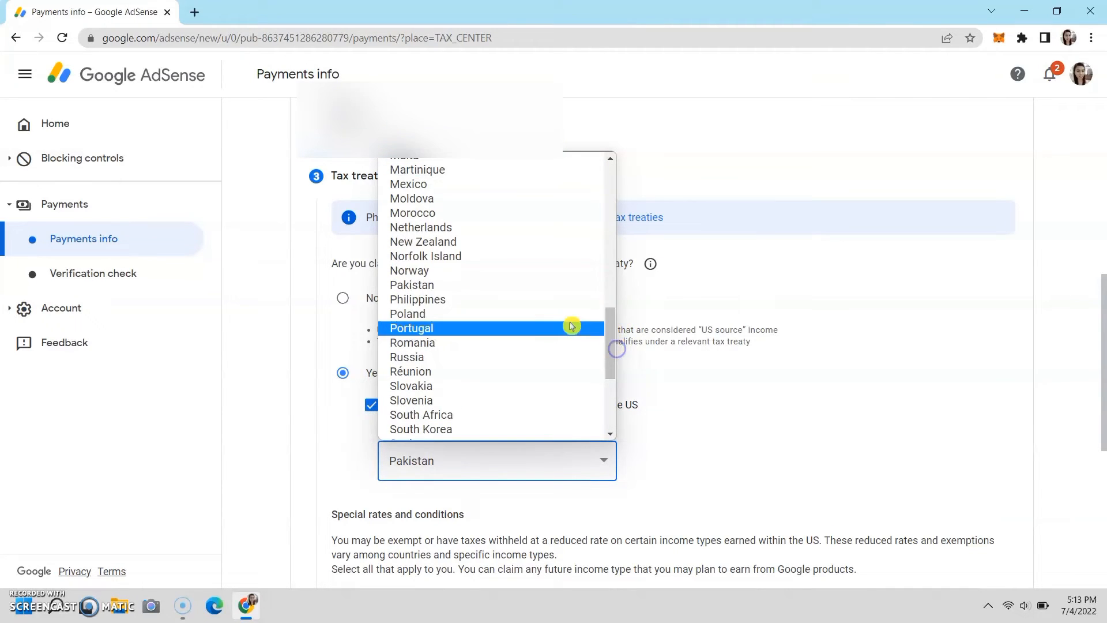
{"action": "left_click", "coordinate": [545, 303]}
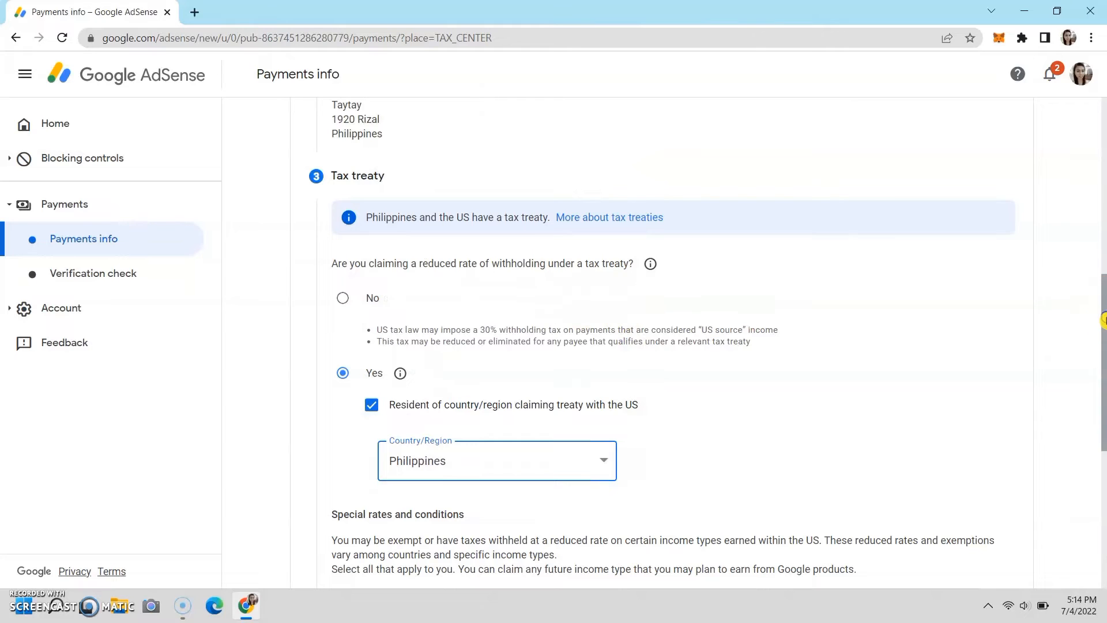
Claim Services (such as AdSense) under Article 8 and paragraph 1 at 0% (Reduced treaty rate) and confirm the treaty terms are met
{"action": "scroll", "coordinate": [546, 310], "scroll_direction": "down", "scroll_amount": 3}
{"action": "left_click", "coordinate": [467, 402]}
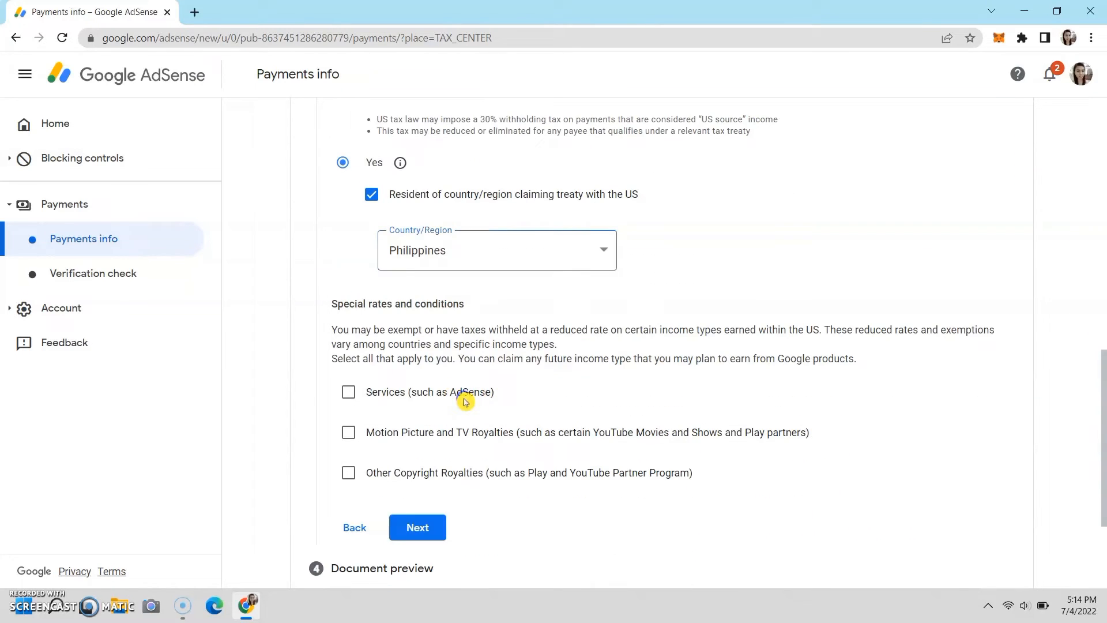
{"action": "left_click", "coordinate": [345, 392]}
{"action": "left_click", "coordinate": [510, 448]}
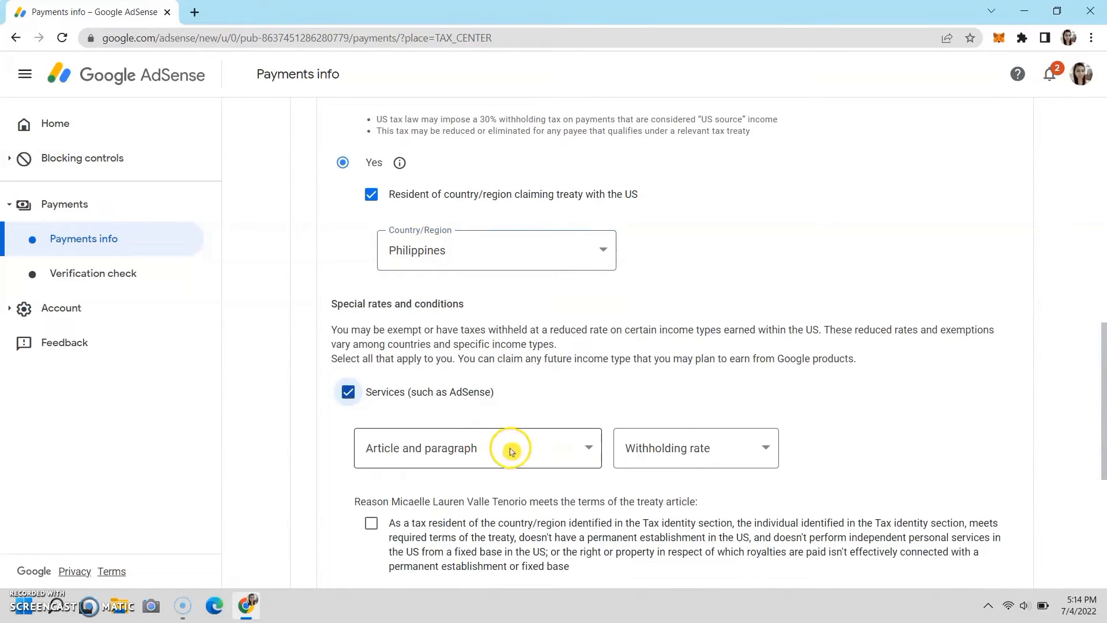
{"action": "left_click", "coordinate": [521, 488]}
{"action": "left_click", "coordinate": [665, 456]}
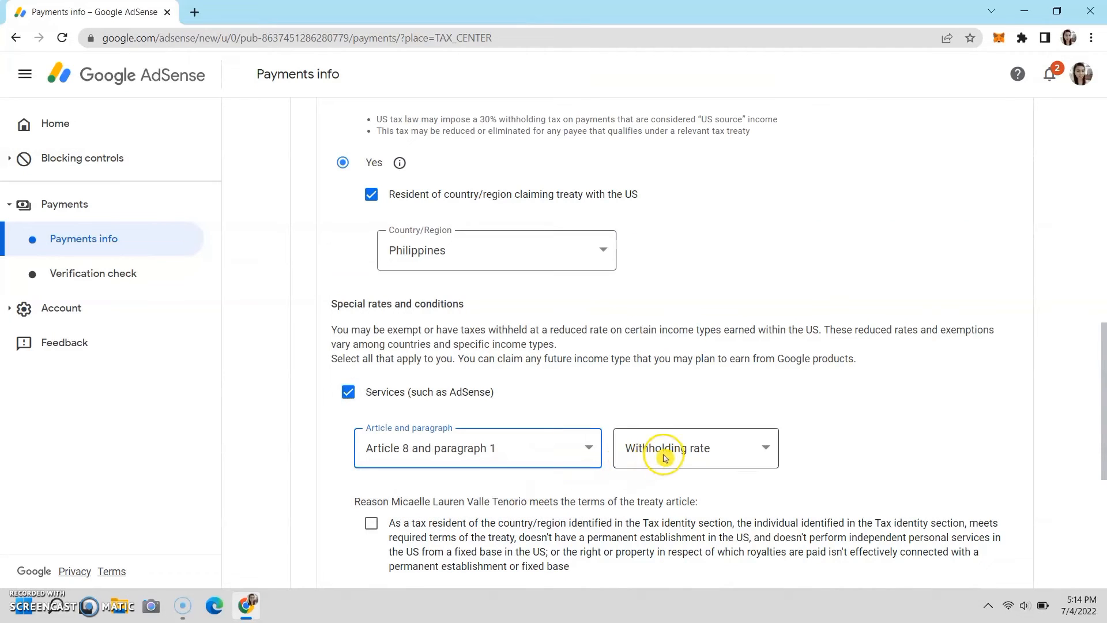
{"action": "left_click", "coordinate": [667, 457]}
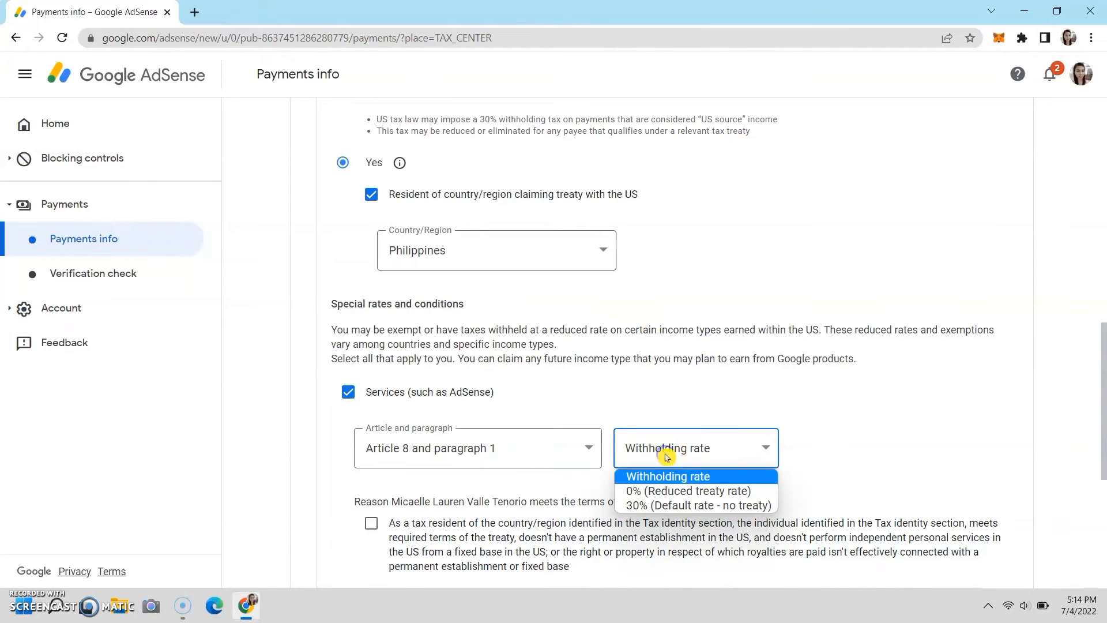
{"action": "left_click", "coordinate": [684, 492]}
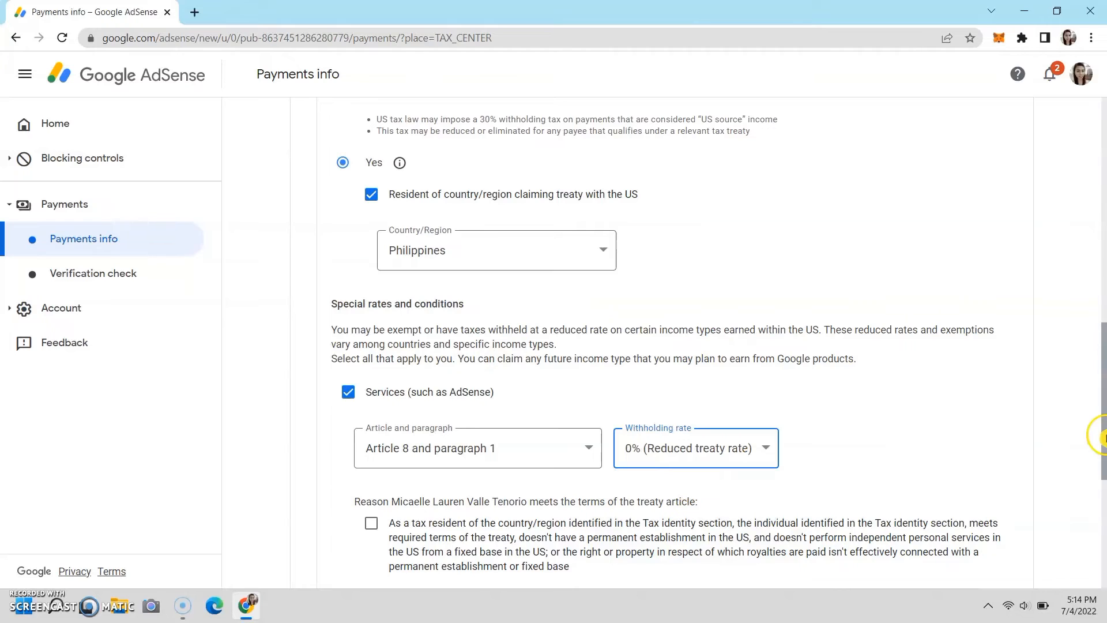
{"action": "scroll", "coordinate": [1104, 424], "scroll_direction": "down", "scroll_amount": 2}
{"action": "left_click", "coordinate": [371, 425]}
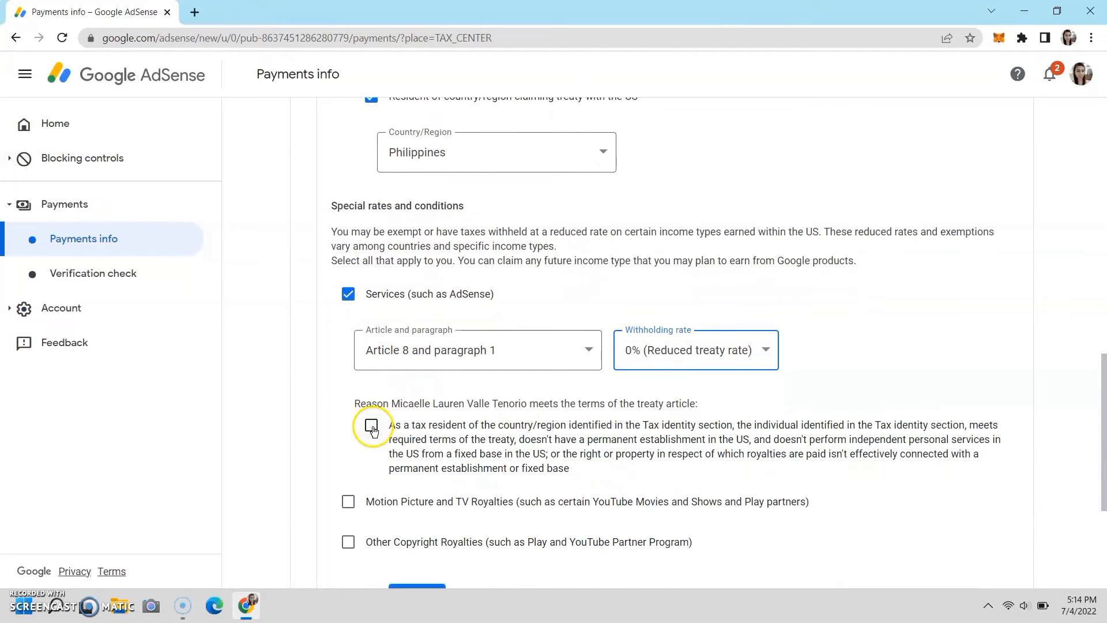
Claim Motion Picture and TV Royalties under Article 13 and paragraph 2A at 15% (Reduced treaty rate) and confirm the treaty terms are met
{"action": "left_click", "coordinate": [350, 500]}
{"action": "scroll", "coordinate": [1103, 412], "scroll_direction": "down", "scroll_amount": 1}
{"action": "scroll", "coordinate": [1103, 413], "scroll_direction": "down", "scroll_amount": 3}
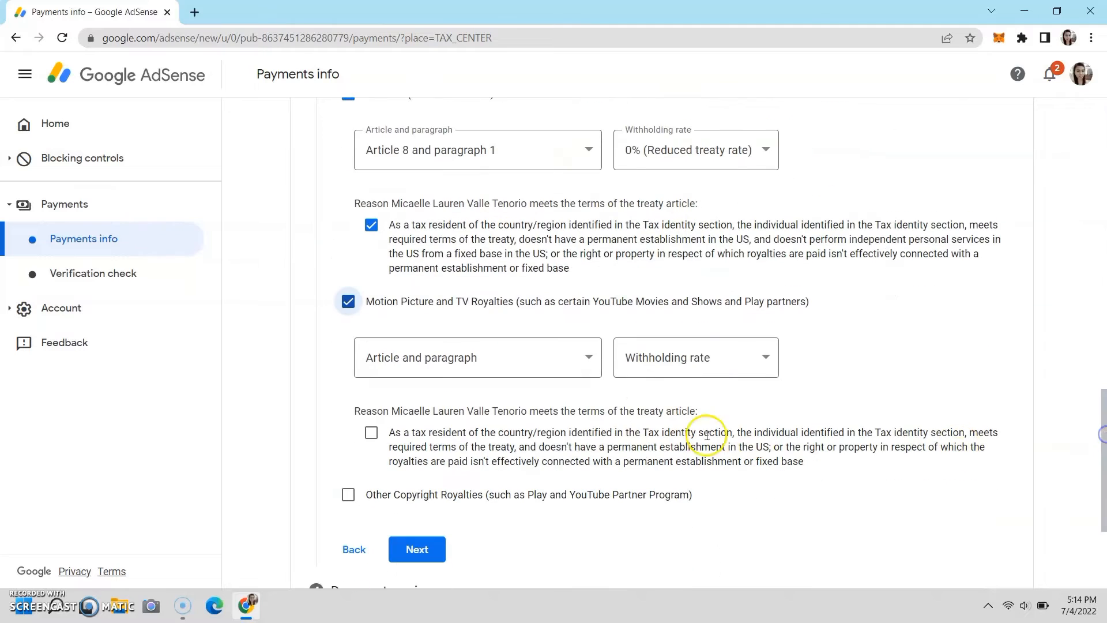
{"action": "left_click", "coordinate": [566, 353]}
{"action": "left_click", "coordinate": [569, 399]}
{"action": "left_click", "coordinate": [669, 357]}
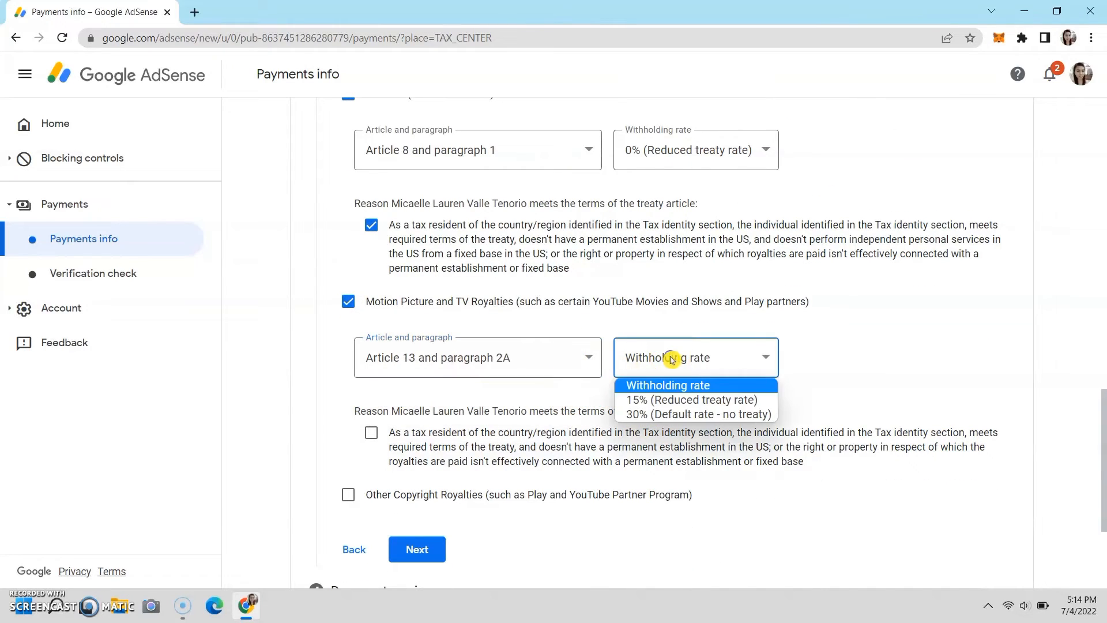
{"action": "left_click", "coordinate": [698, 404]}
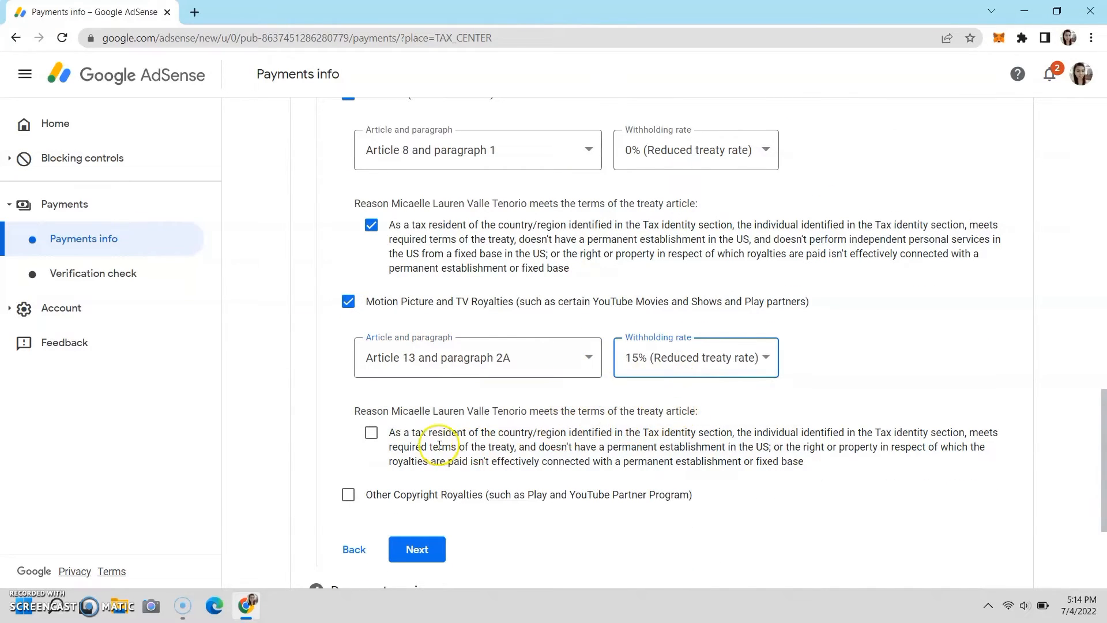
{"action": "left_click", "coordinate": [372, 437]}
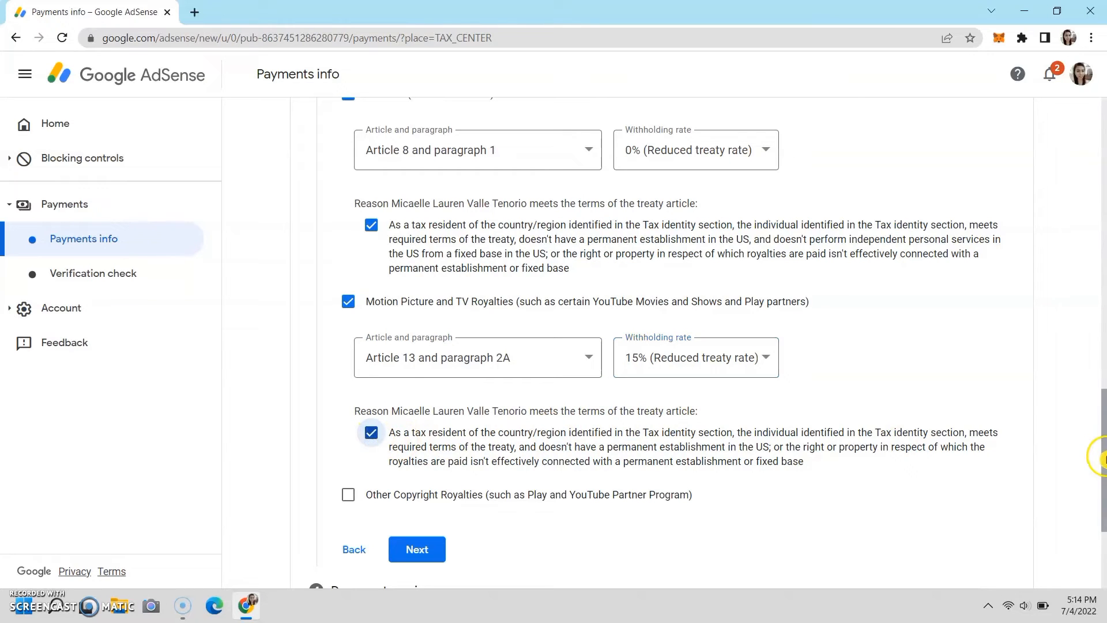
Claim Other Copyright Royalties under Article 13 and paragraph 2A at 15% (Reduced treaty rate), confirming the treaty terms, and continue to Document preview
{"action": "scroll", "coordinate": [1103, 489], "scroll_direction": "down", "scroll_amount": 2}
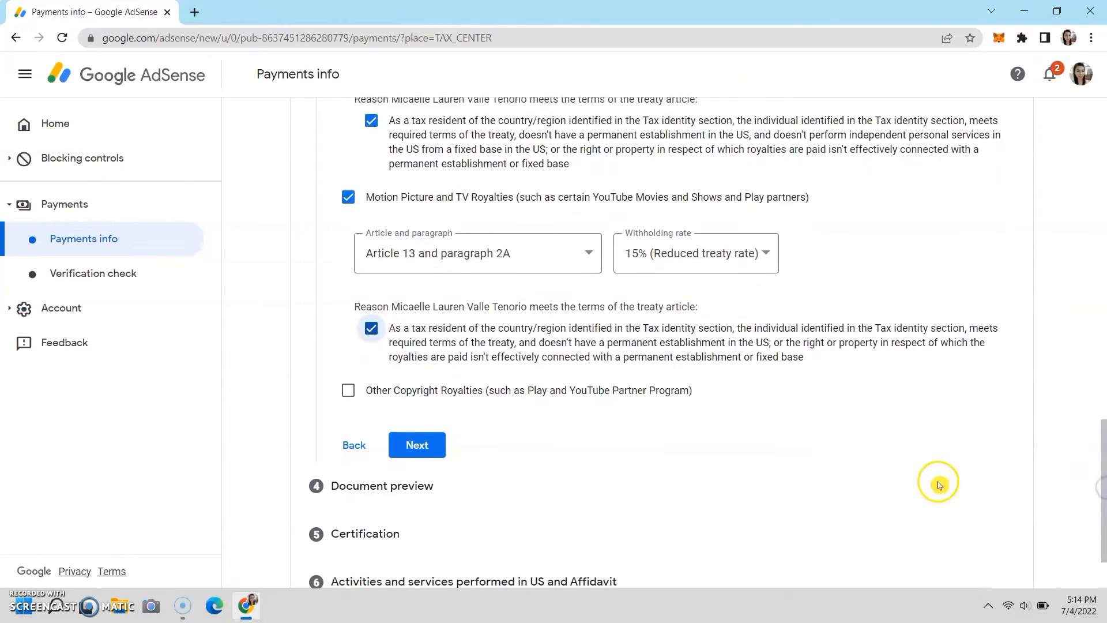
{"action": "left_click", "coordinate": [345, 397]}
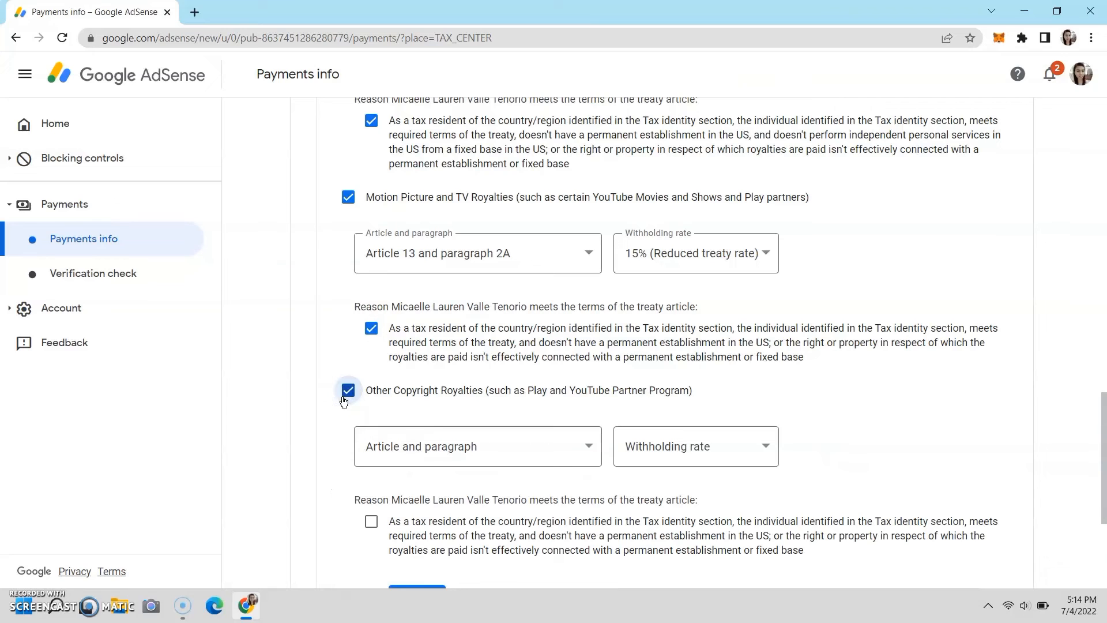
{"action": "left_click", "coordinate": [460, 448]}
{"action": "left_click", "coordinate": [485, 489]}
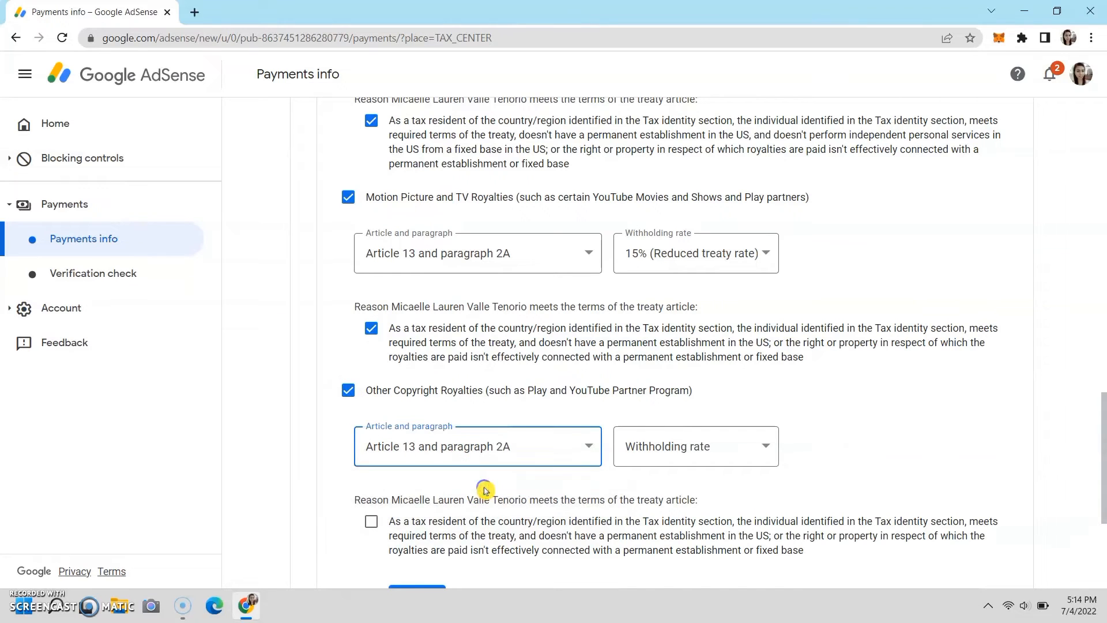
{"action": "left_click", "coordinate": [702, 448]}
{"action": "left_click", "coordinate": [715, 489]}
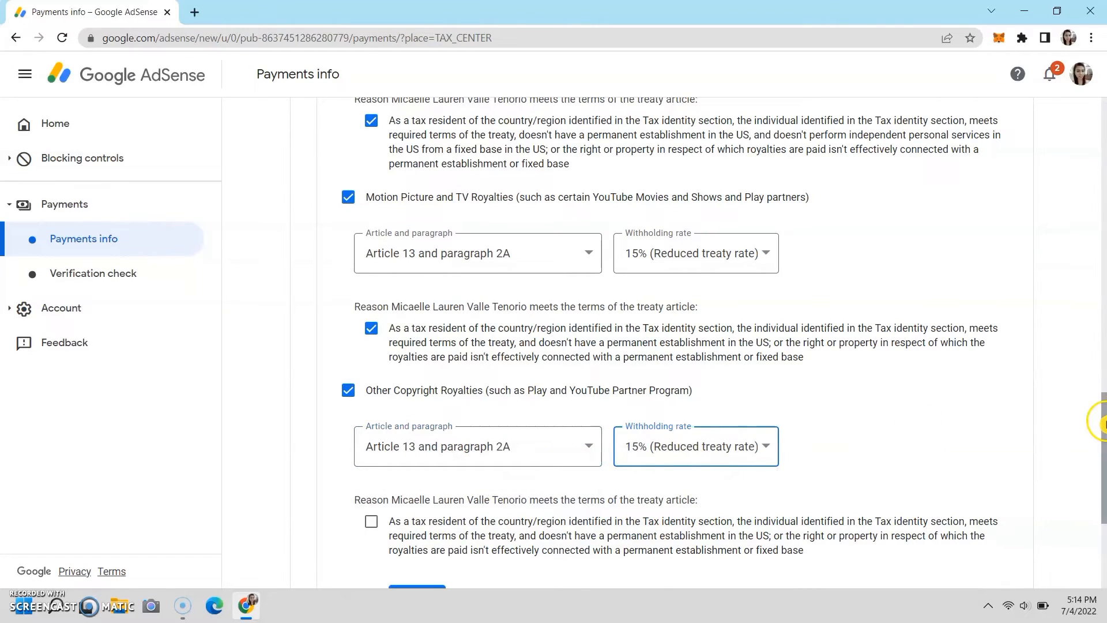
{"action": "left_click_drag", "start_coordinate": [1104, 423], "coordinate": [1103, 457]}
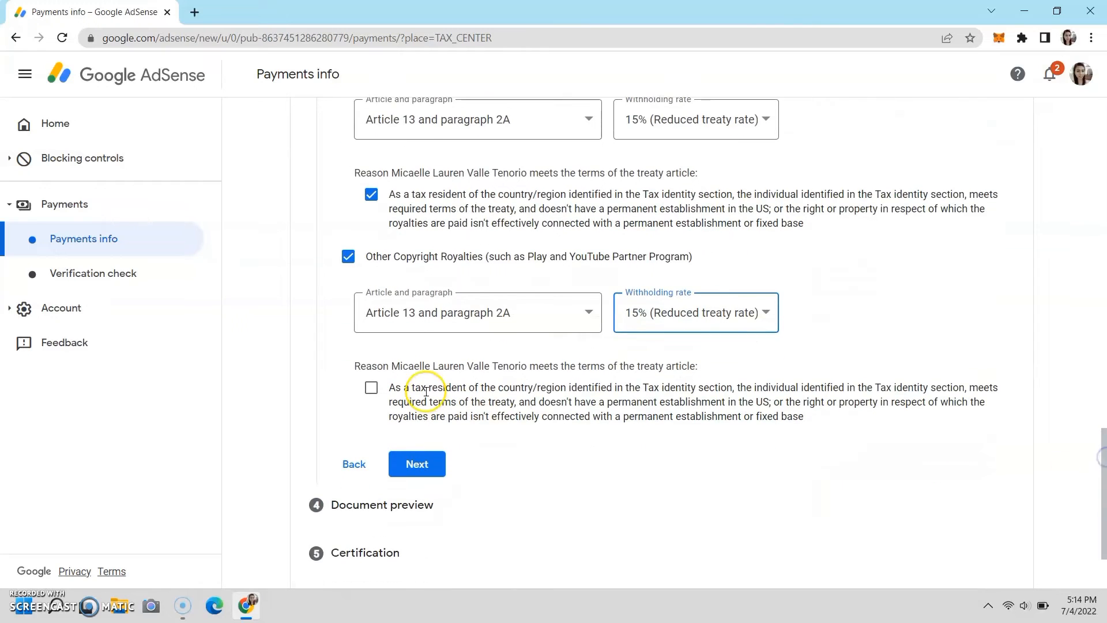
{"action": "left_click", "coordinate": [370, 388]}
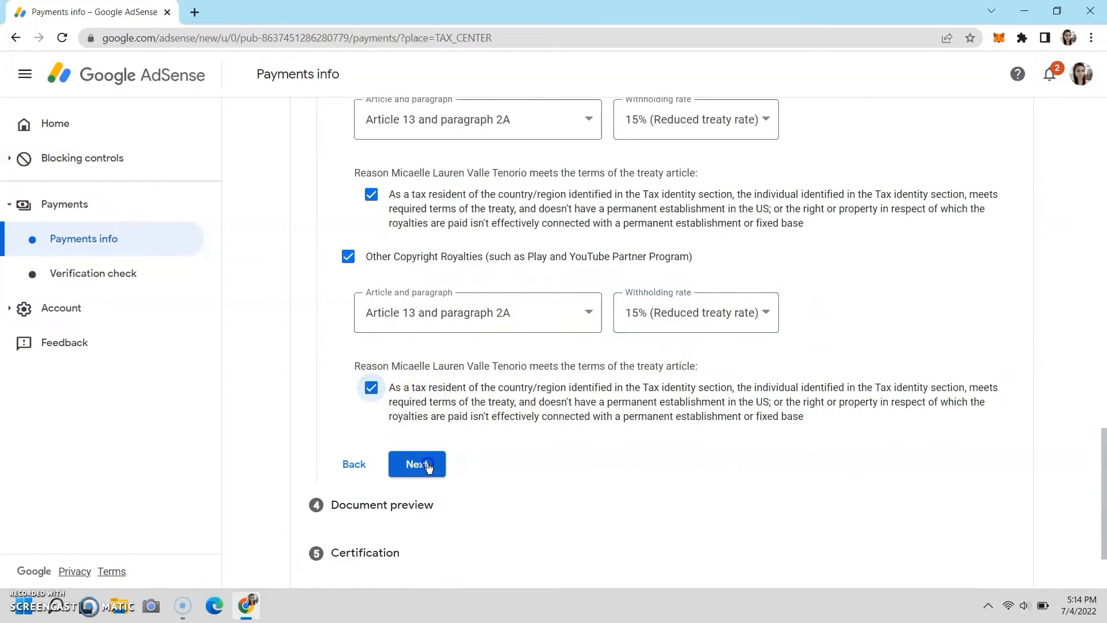
{"action": "left_click", "coordinate": [428, 465]}
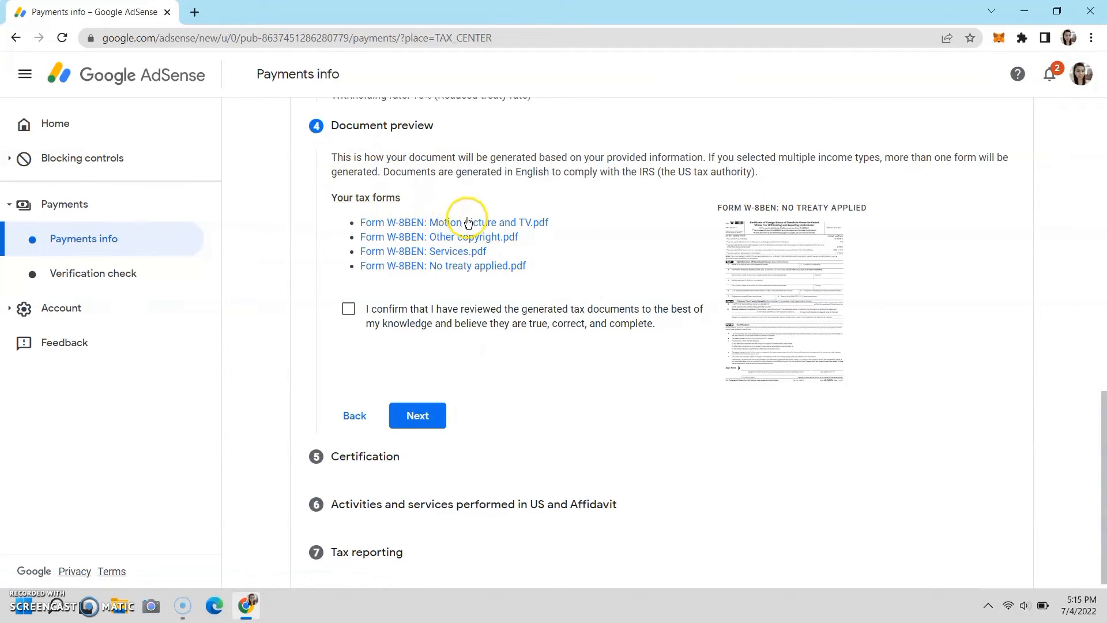
Open the generated Form W-8BEN for Motion Picture and TV
{"action": "left_click", "coordinate": [447, 224]}
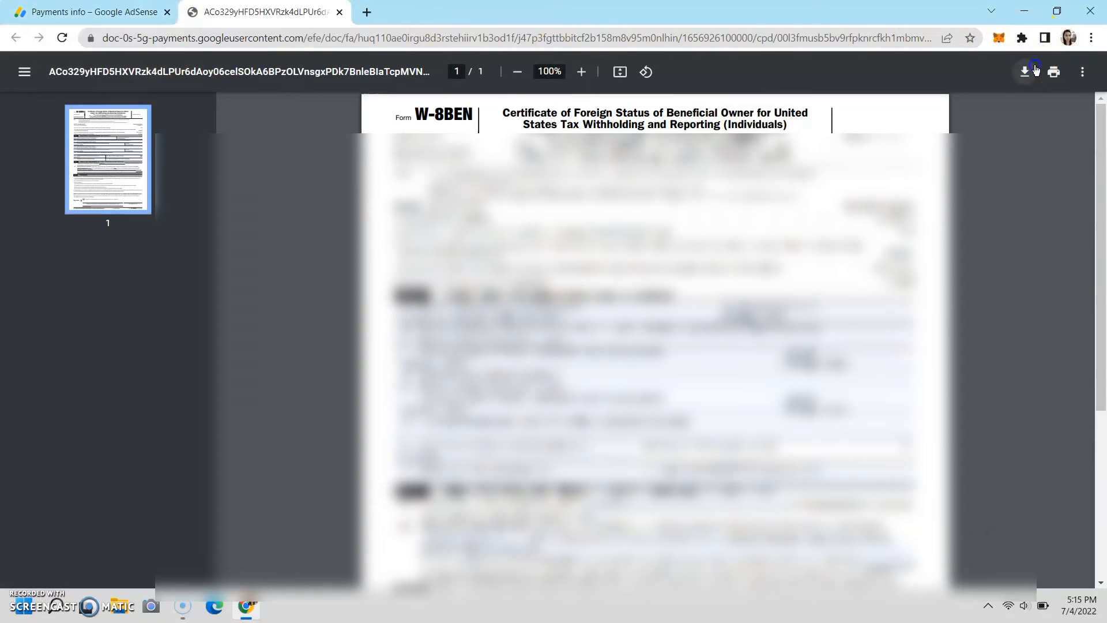
{"action": "left_click", "coordinate": [1025, 71]}
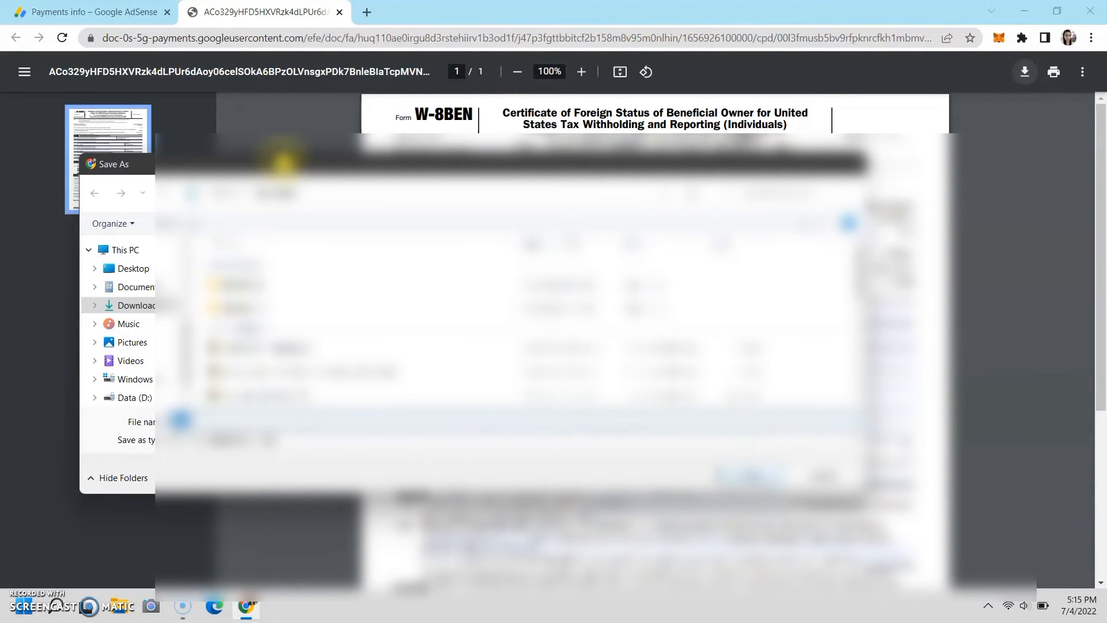
{"action": "left_click", "coordinate": [828, 477]}
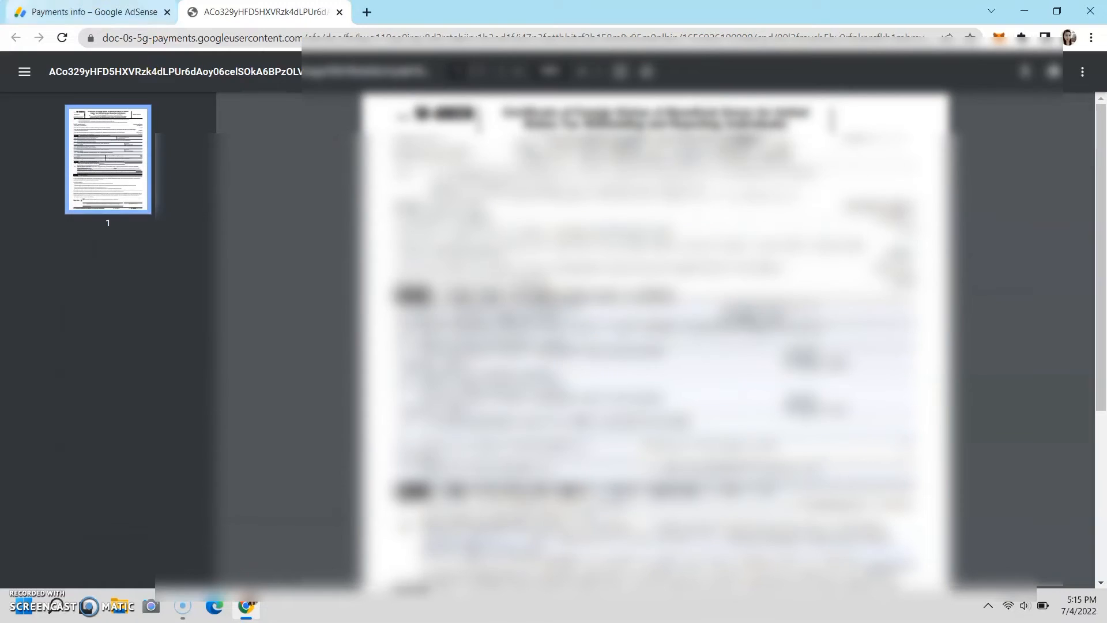
{"action": "key", "text": "ctrl+shift+Tab"}
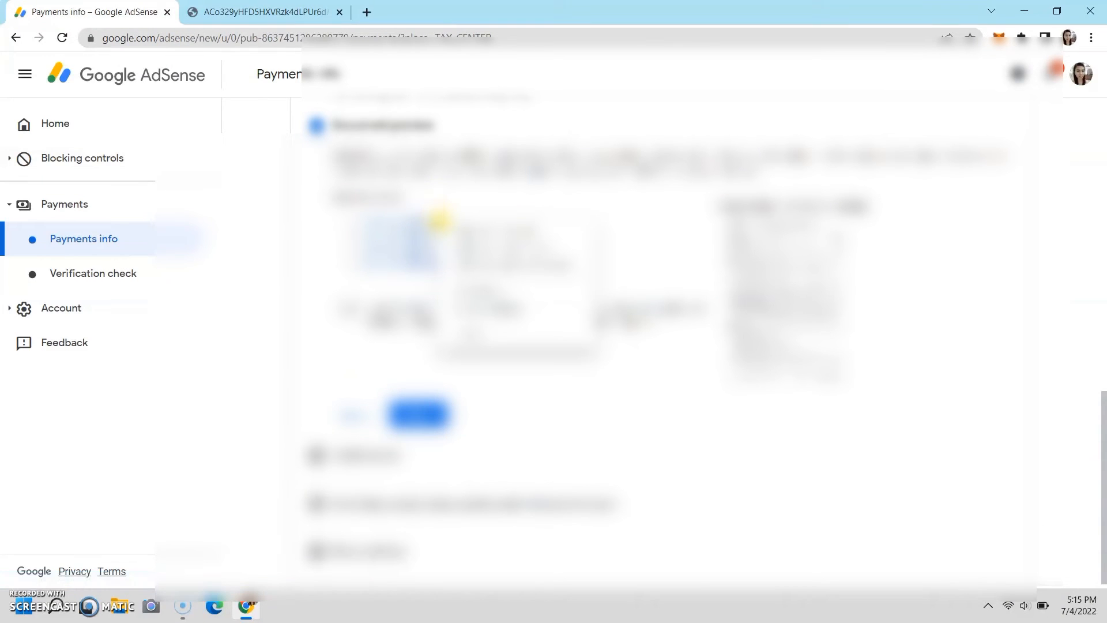
{"action": "key", "text": "ctrl+Tab"}
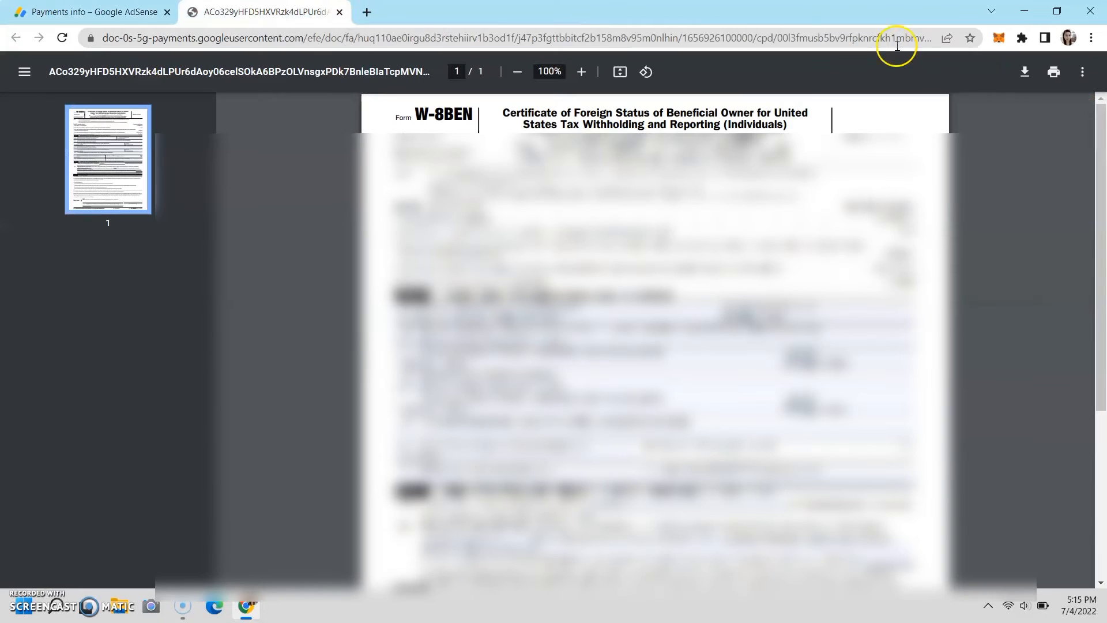
Download the Motion Picture and TV form to the Desktop as "google adsense 1.pdf"
{"action": "left_click", "coordinate": [1025, 72]}
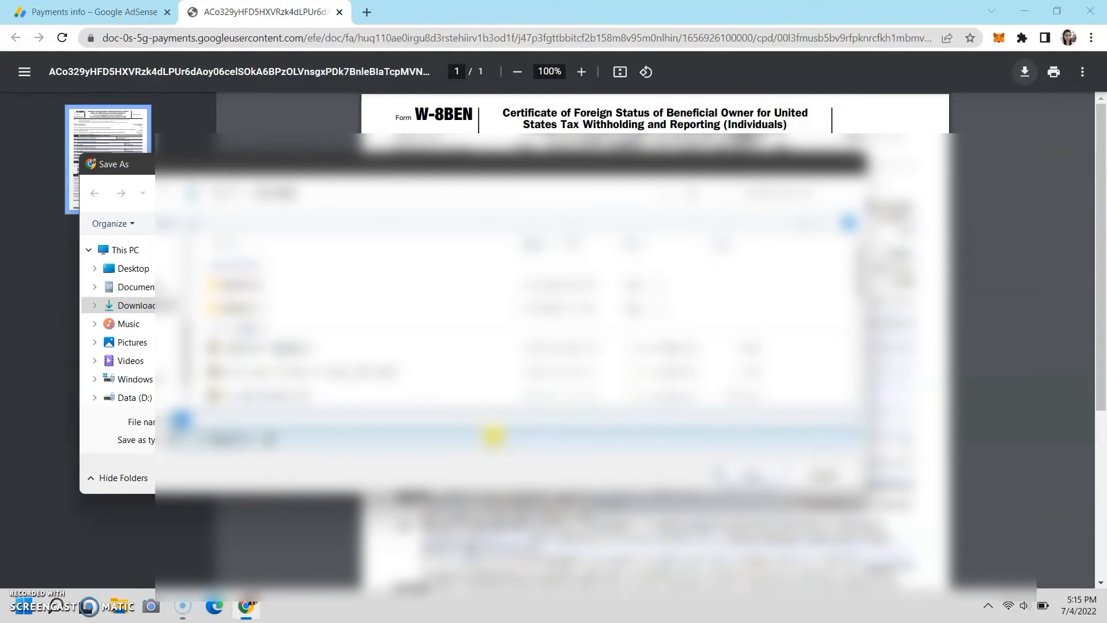
{"action": "left_click", "coordinate": [494, 437]}
{"action": "left_click", "coordinate": [493, 437]}
{"action": "type", "text": "ax"}
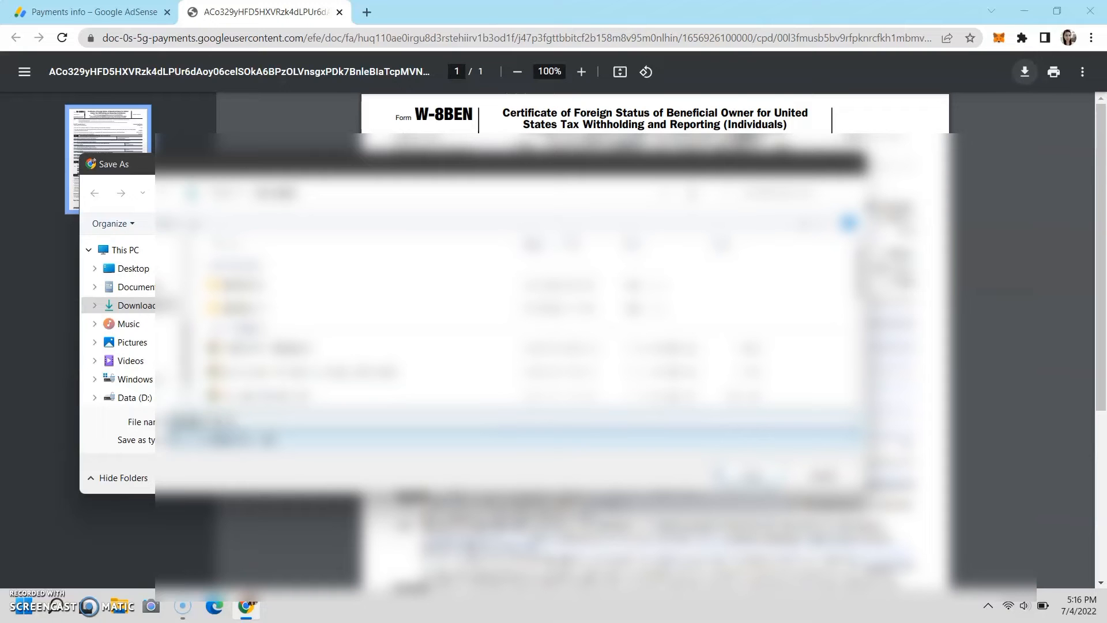
{"action": "left_click", "coordinate": [134, 268]}
{"action": "left_click", "coordinate": [754, 479]}
Open the Form W-8BEN for Other copyright and download it to the Desktop as "google adsense 2.pdf"
{"action": "key", "text": "ctrl+shift+Tab"}
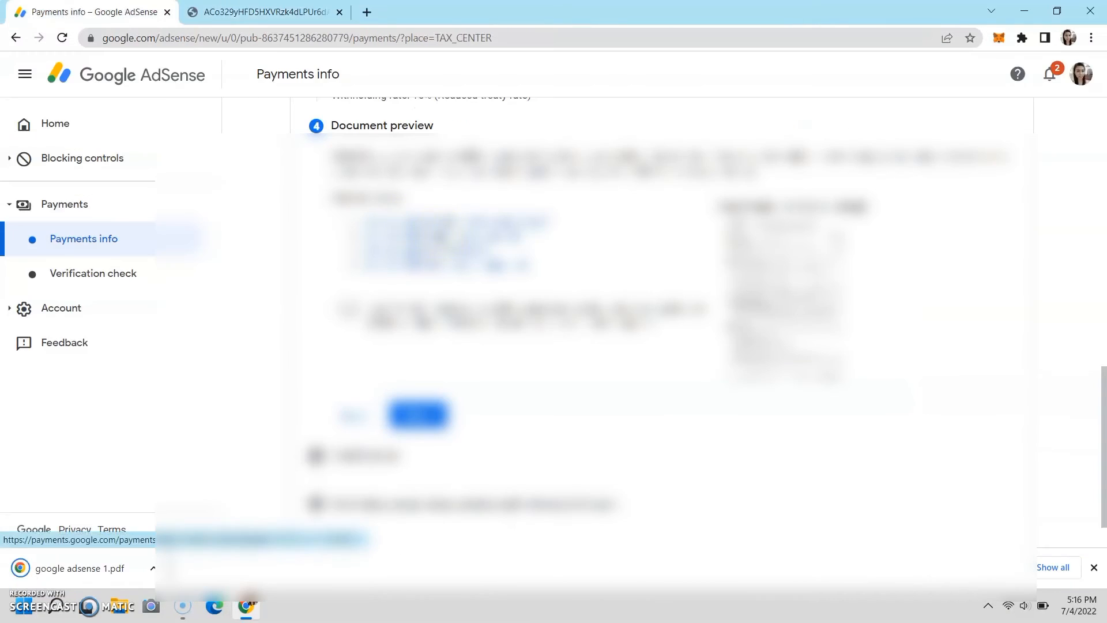
{"action": "left_click", "coordinate": [442, 239]}
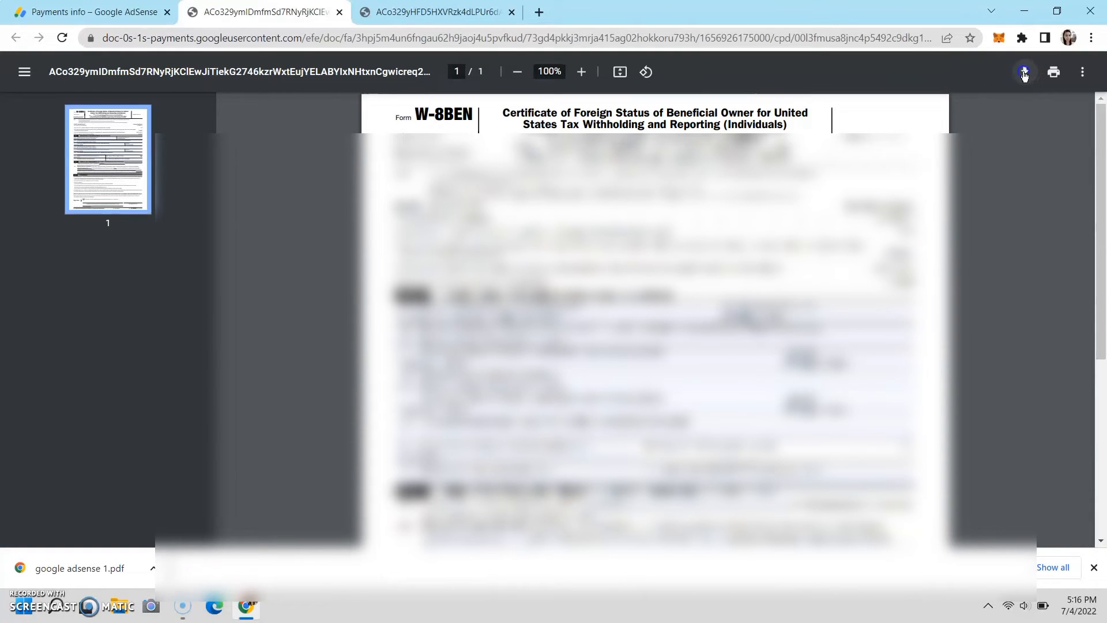
{"action": "left_click", "coordinate": [1025, 72]}
{"action": "left_click", "coordinate": [345, 266]}
{"action": "left_click", "coordinate": [280, 421]}
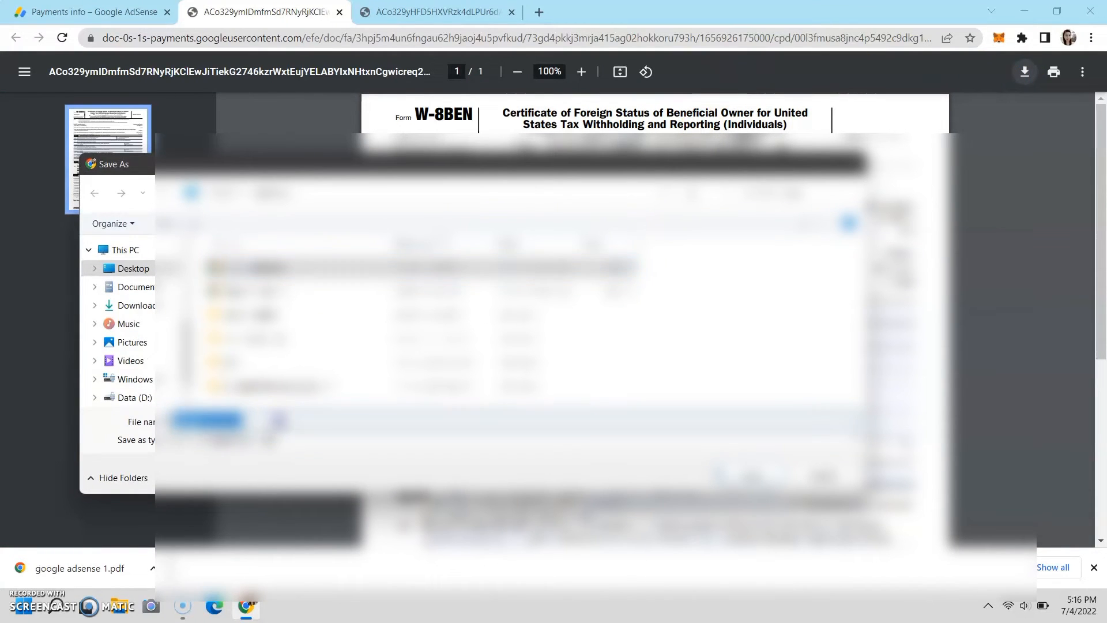
{"action": "left_click", "coordinate": [280, 421]}
{"action": "key", "text": "BackSpace"}
{"action": "type", "text": "2"}
{"action": "left_click", "coordinate": [761, 476]}
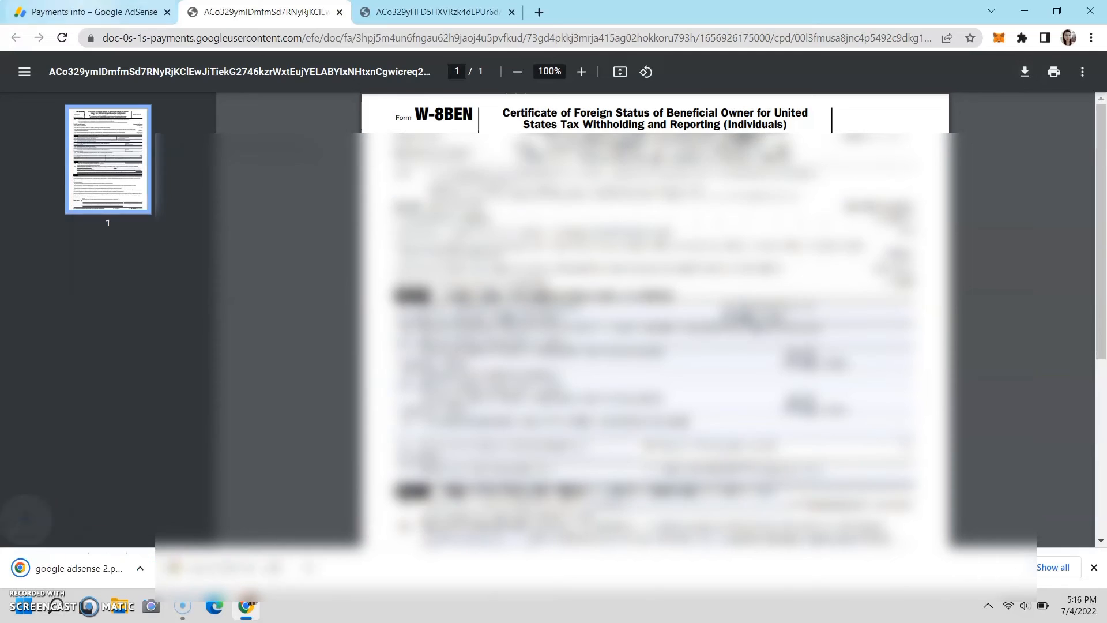
Open the generated Form W-8BEN for Services and download it to the Desktop as "google adsense 3.pdf"
{"action": "left_click", "coordinate": [93, 12]}
{"action": "left_click", "coordinate": [398, 262]}
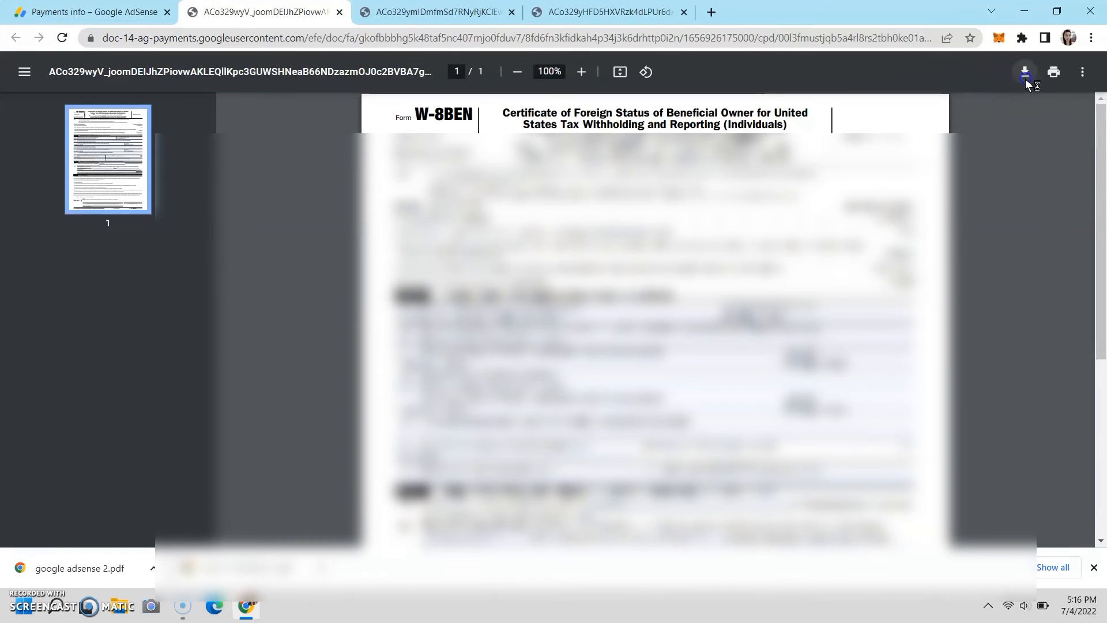
{"action": "left_click", "coordinate": [1025, 72]}
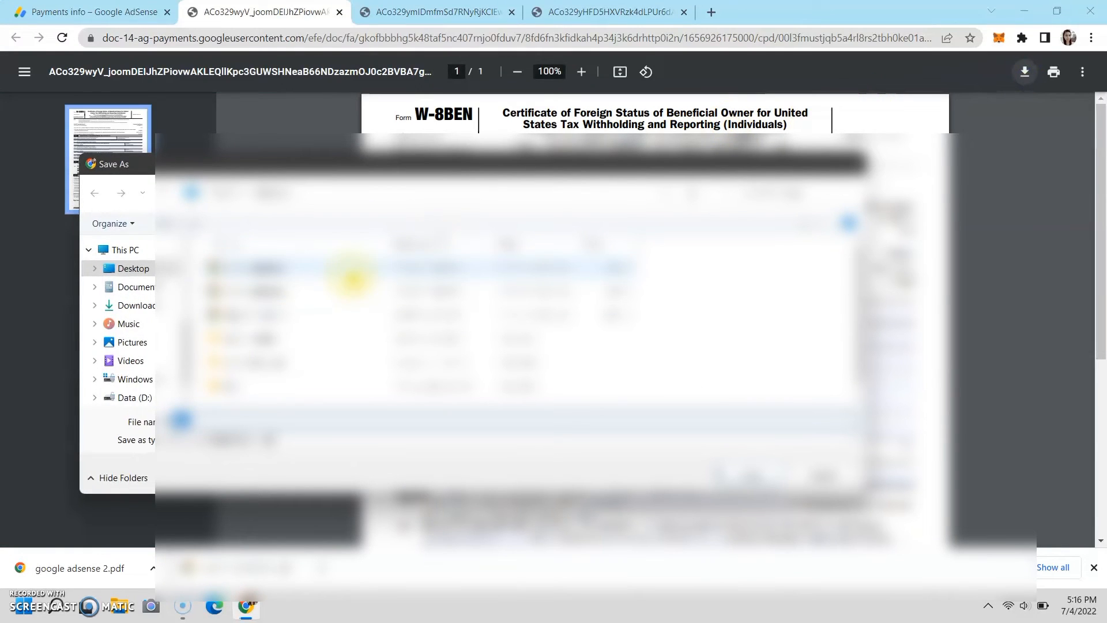
{"action": "left_click", "coordinate": [354, 273]}
{"action": "left_click", "coordinate": [352, 421]}
{"action": "left_click", "coordinate": [352, 421]}
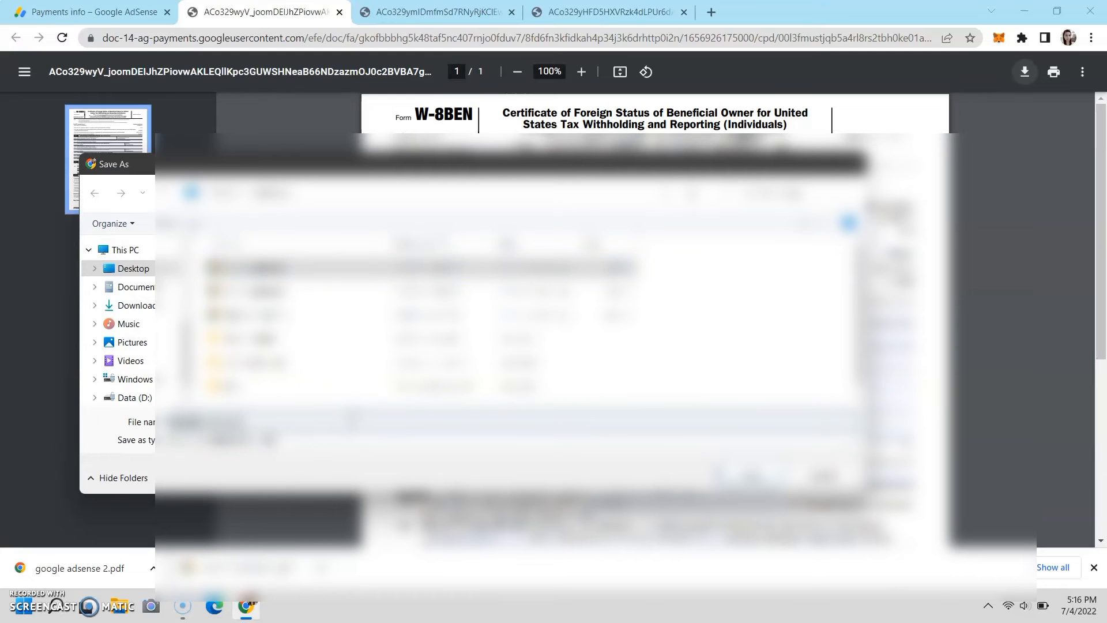
{"action": "key", "text": "BackSpace"}
{"action": "type", "text": "3"}
{"action": "left_click", "coordinate": [752, 478]}
Save the No treaty applied Form W-8BEN as "google adsense 4.pdf", confirm the generated documents were reviewed, and continue to Certification
{"action": "left_click", "coordinate": [92, 12]}
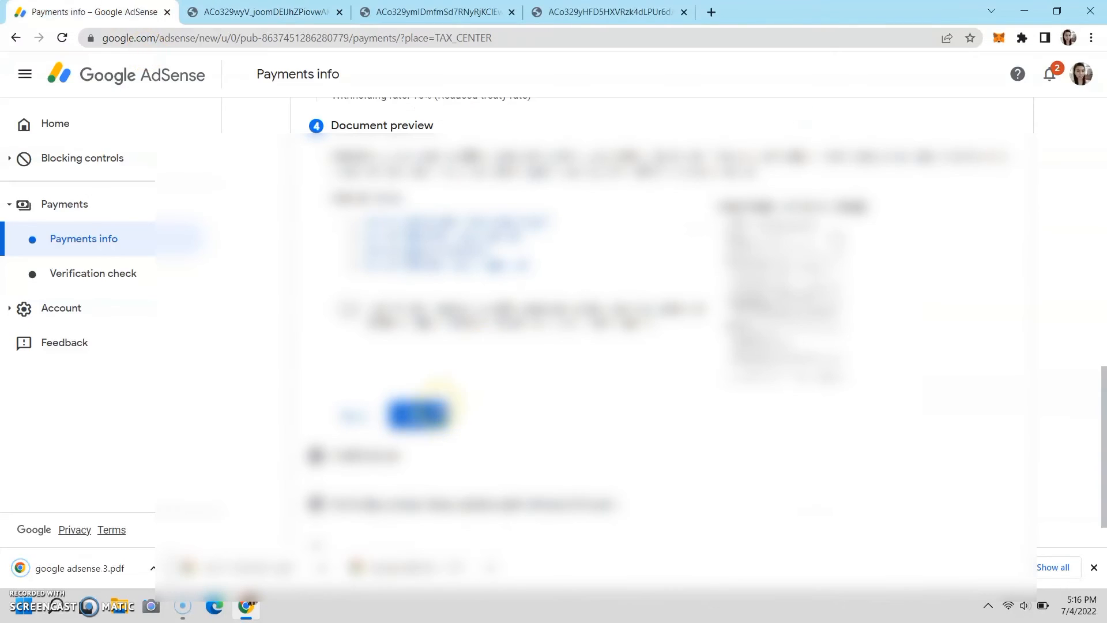
{"action": "left_click", "coordinate": [444, 263]}
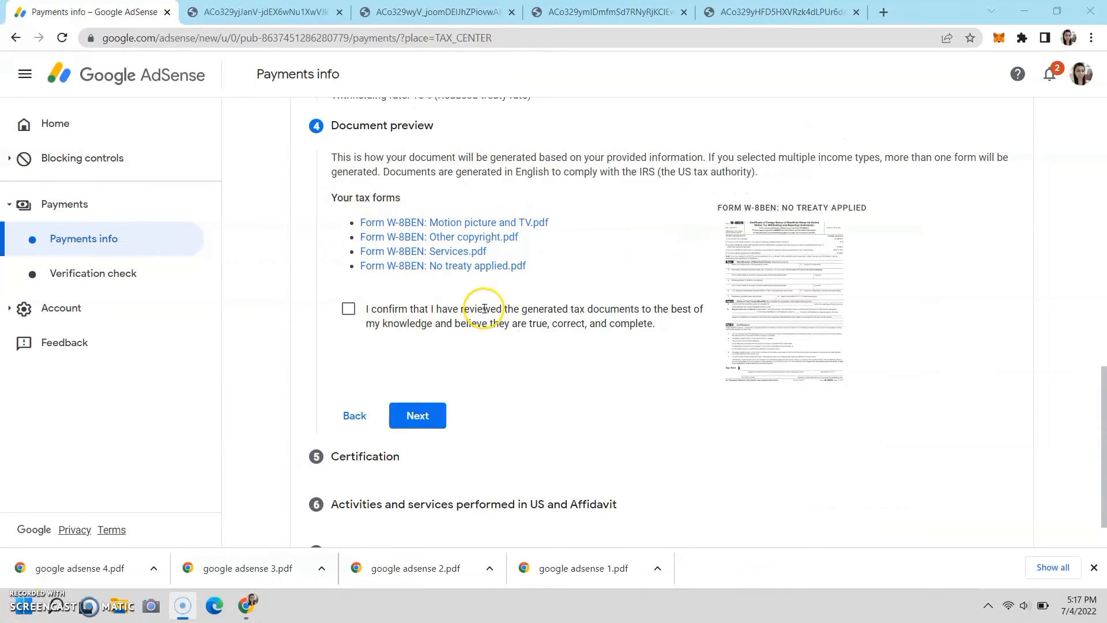
{"action": "left_click", "coordinate": [350, 310]}
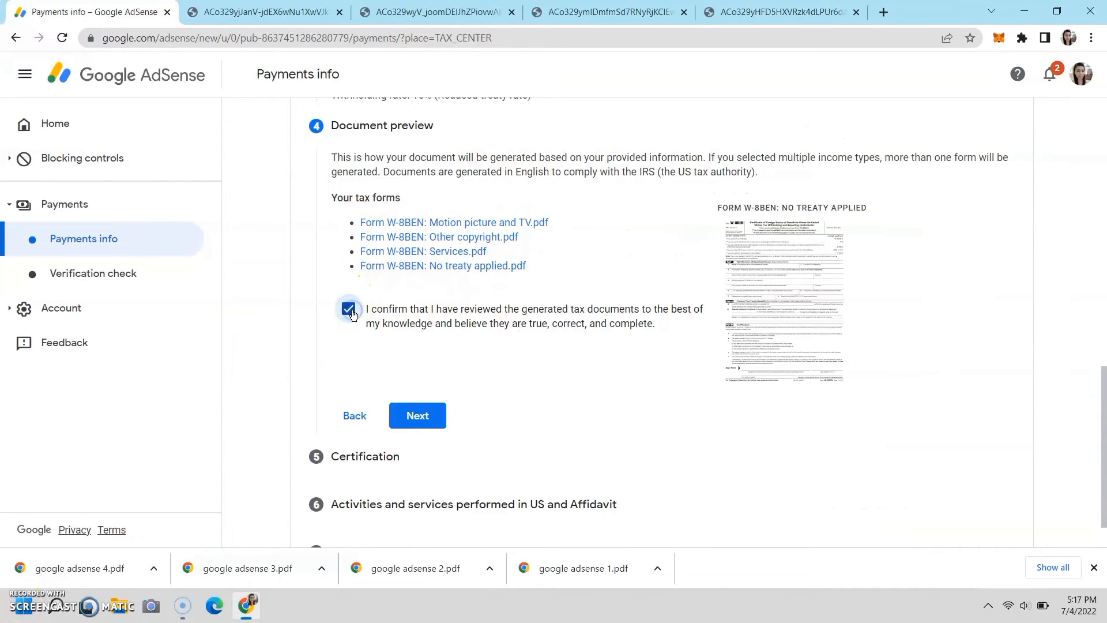
{"action": "left_click", "coordinate": [418, 416]}
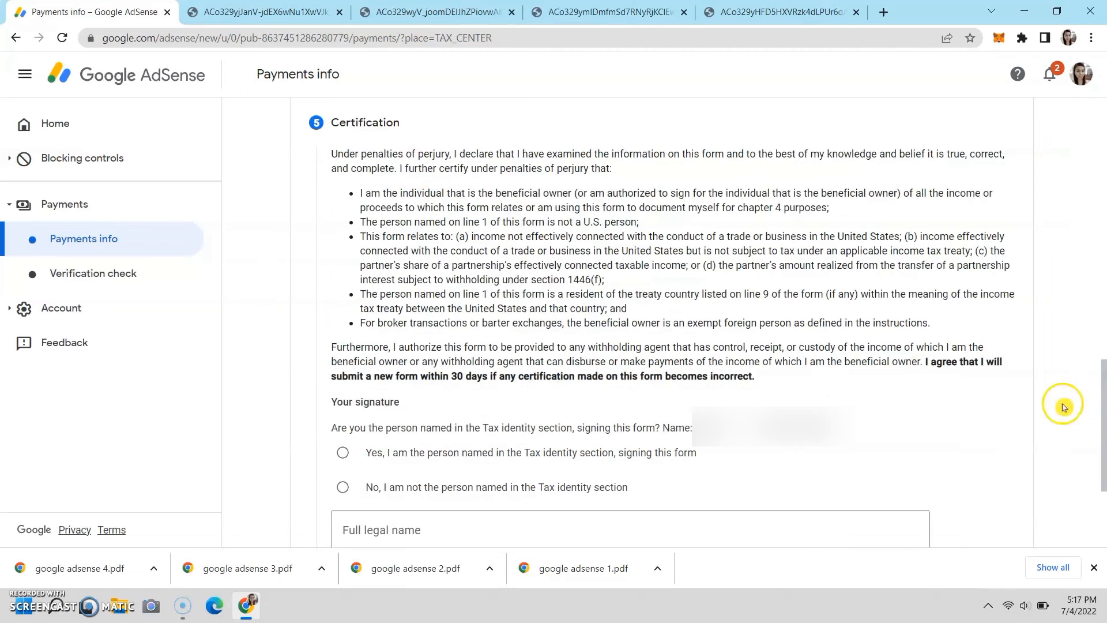
Complete the Certification section, confirming that the signer is the person named in the Tax identity section
{"action": "left_click_drag", "start_coordinate": [342, 125], "coordinate": [406, 136]}
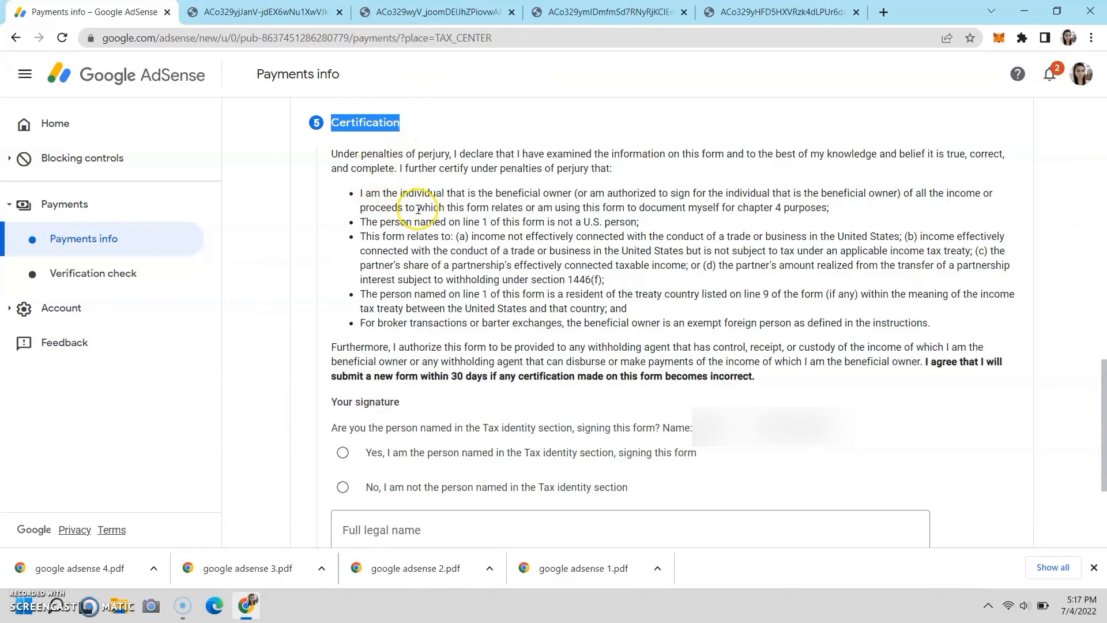
{"action": "scroll", "coordinate": [404, 346], "scroll_direction": "down", "scroll_amount": 2}
{"action": "left_click", "coordinate": [343, 340]}
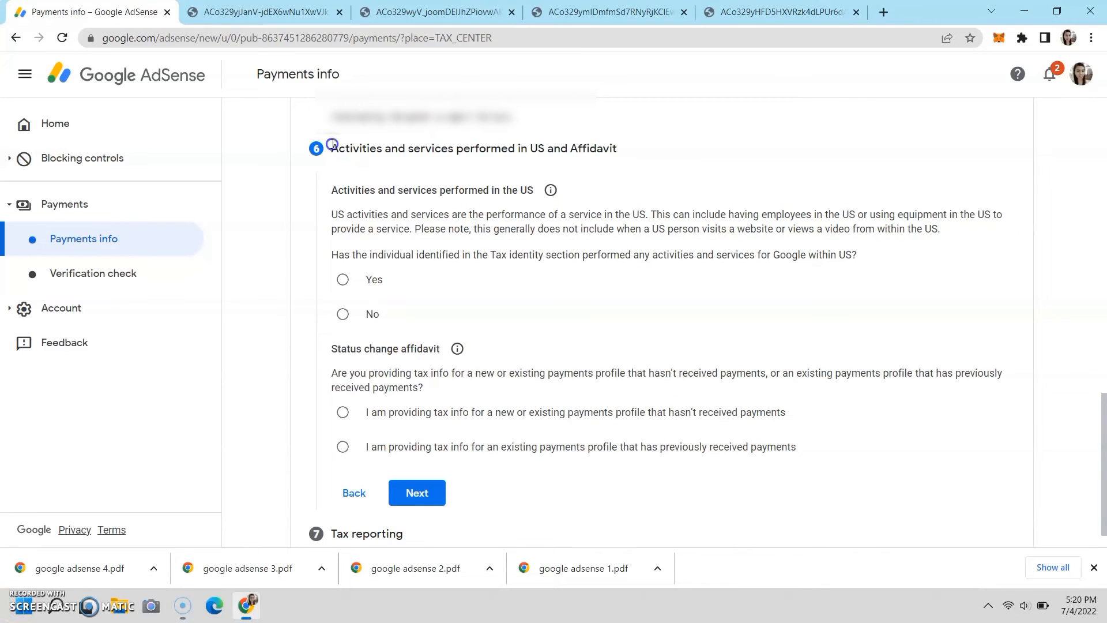
Answer No to activities and services performed for Google within the US and certify that services are performed solely outside the US
{"action": "left_click_drag", "start_coordinate": [329, 148], "coordinate": [666, 136]}
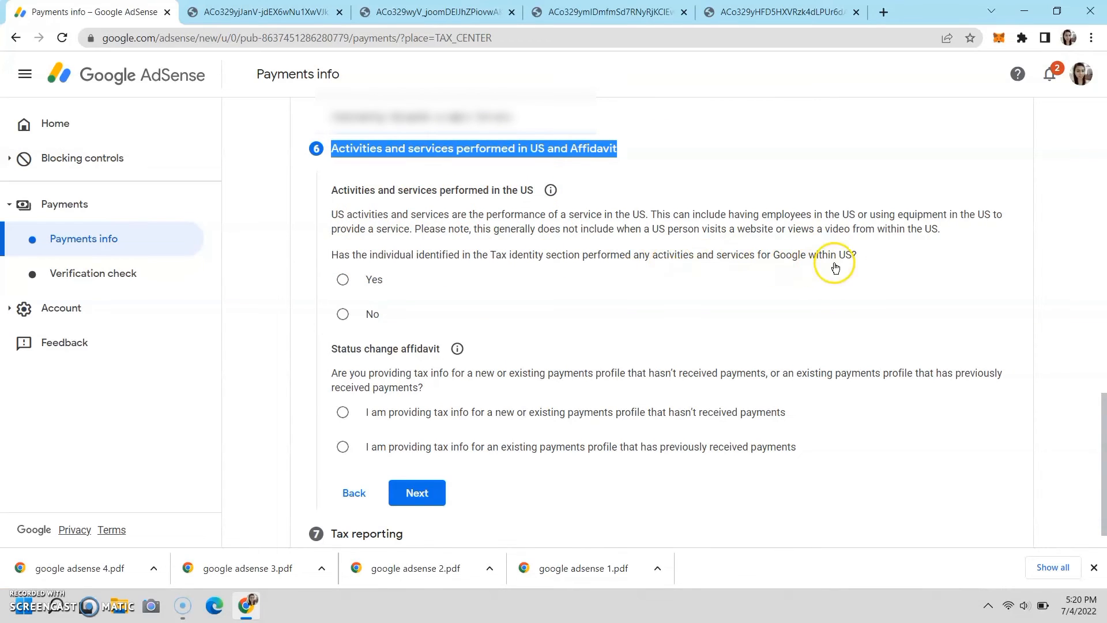
{"action": "left_click", "coordinate": [364, 317]}
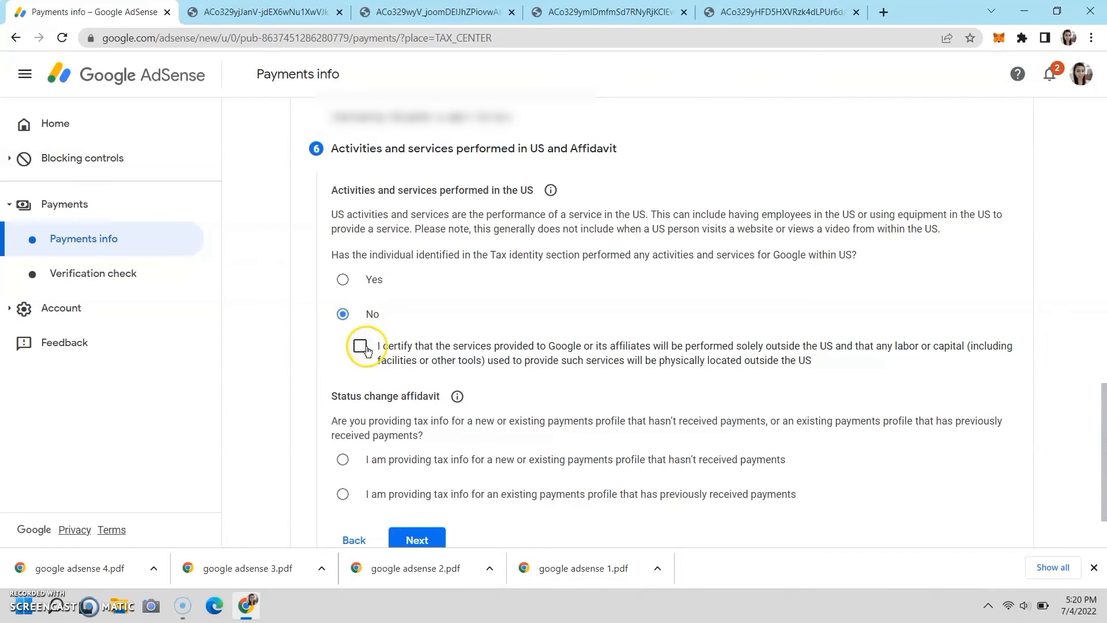
{"action": "left_click", "coordinate": [367, 351]}
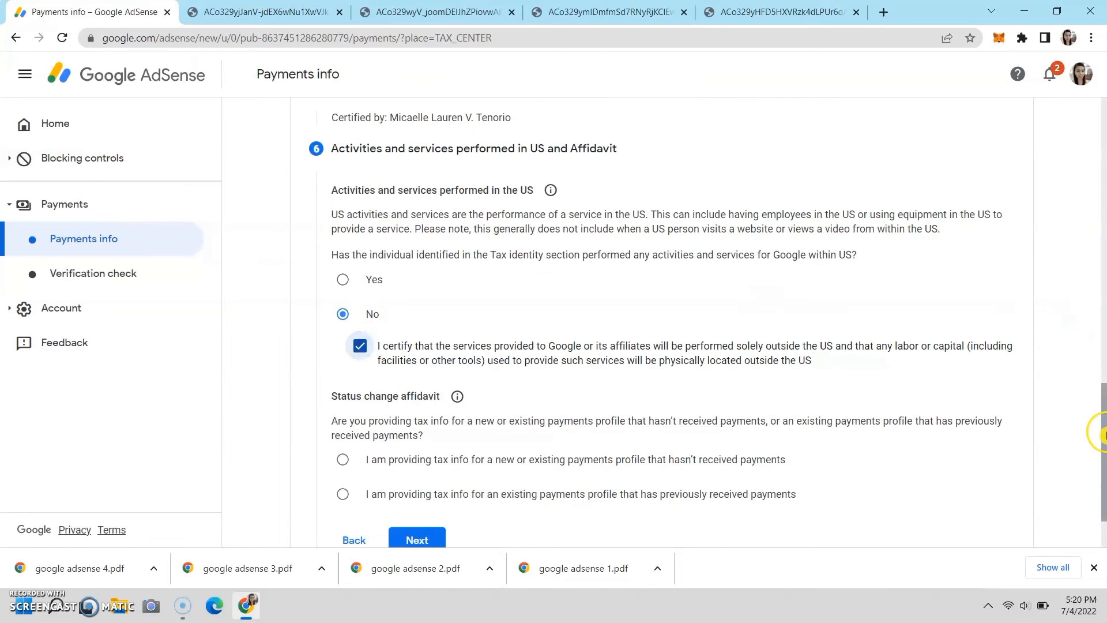
Declare in the status change affidavit a new or existing payments profile that hasn't received payments, and continue to Tax reporting
{"action": "left_click_drag", "start_coordinate": [1103, 422], "coordinate": [1104, 461]}
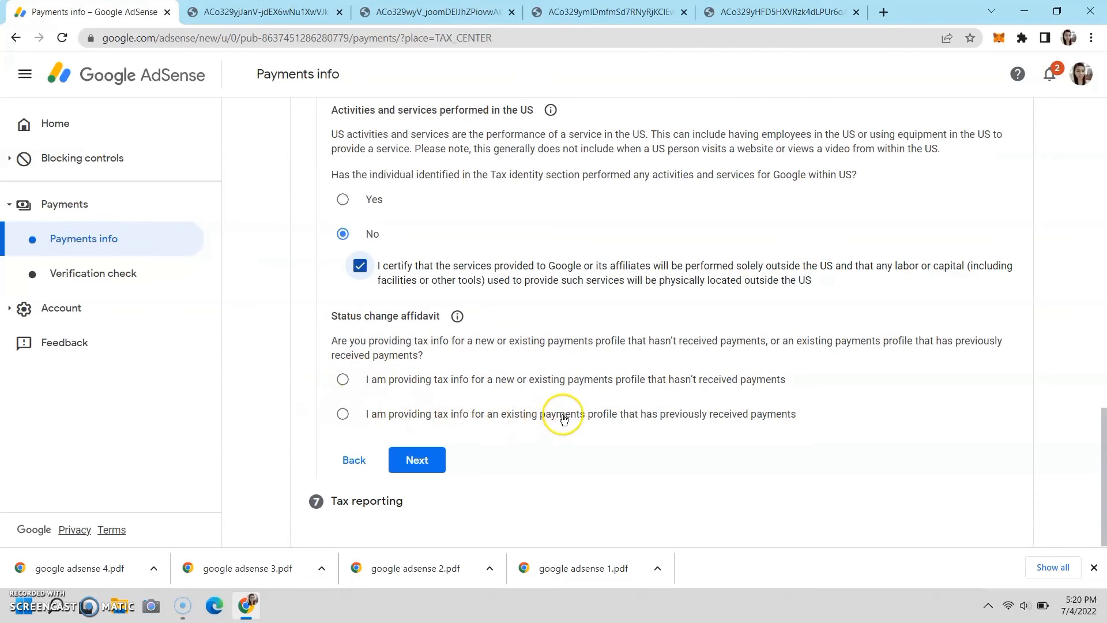
{"action": "left_click", "coordinate": [483, 394]}
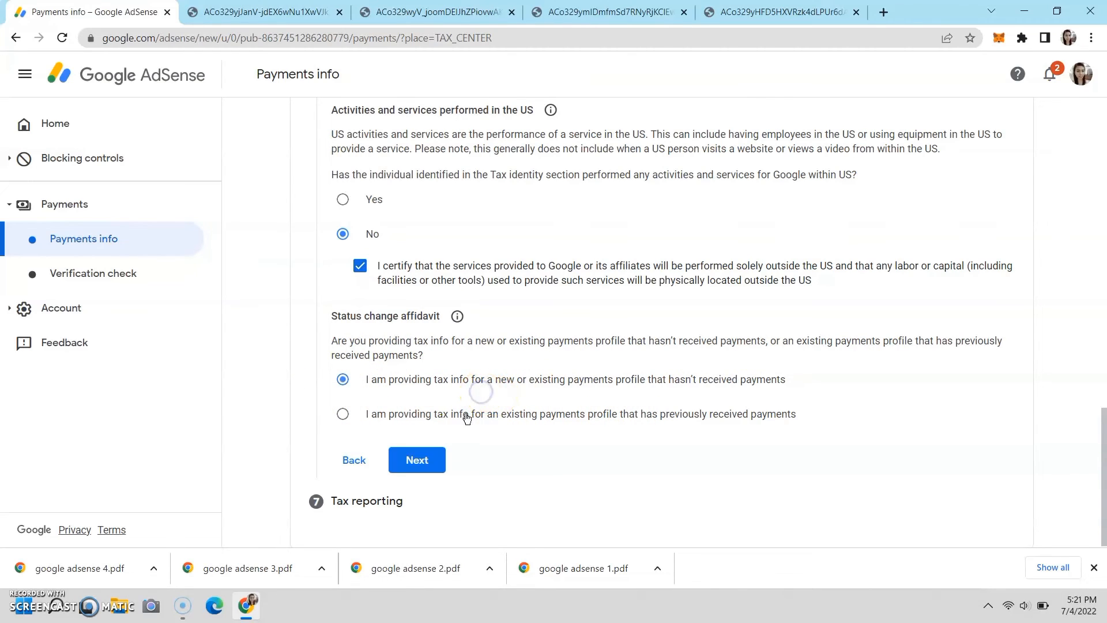
{"action": "left_click", "coordinate": [435, 464]}
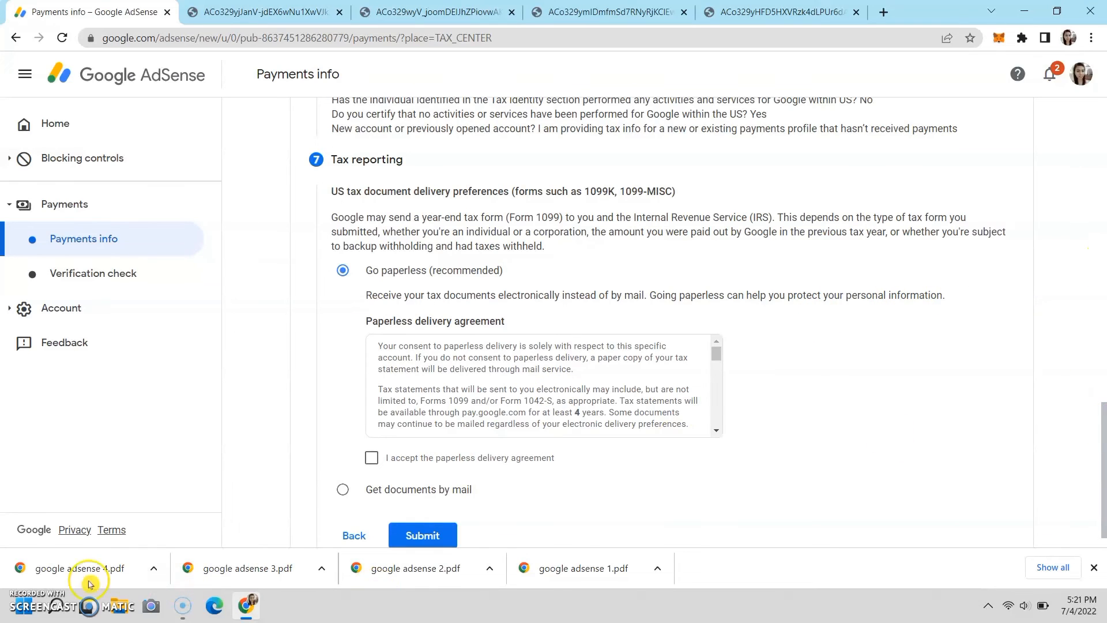
Accept the paperless delivery agreement for US tax documents with Go paperless selected, and submit the tax information
{"action": "left_click", "coordinate": [20, 599]}
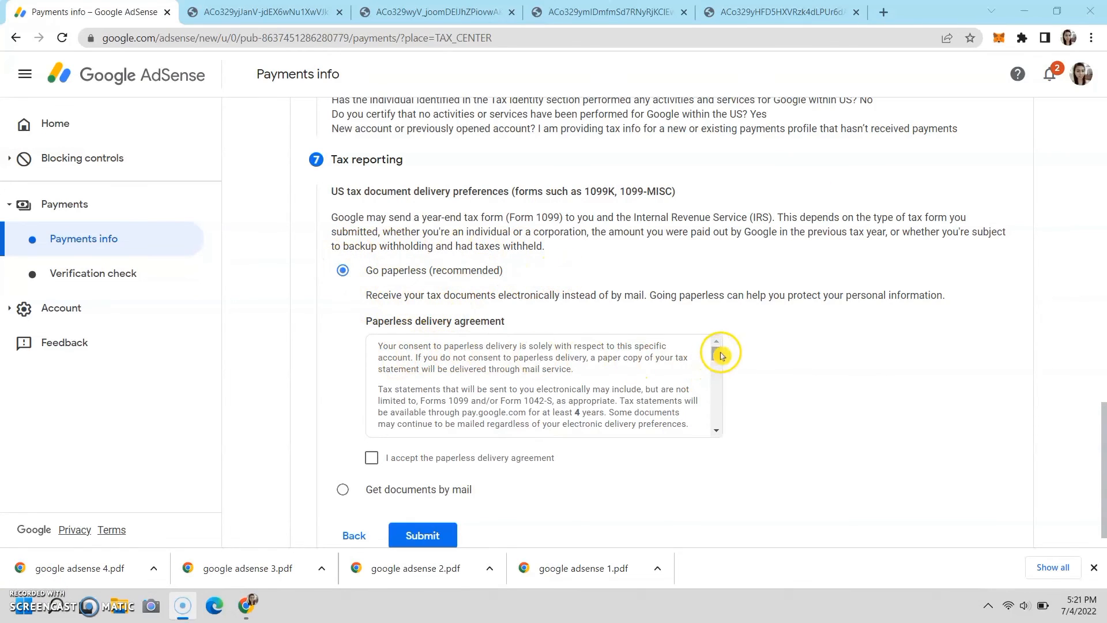
{"action": "left_click_drag", "start_coordinate": [722, 356], "coordinate": [742, 427]}
{"action": "left_click", "coordinate": [372, 460]}
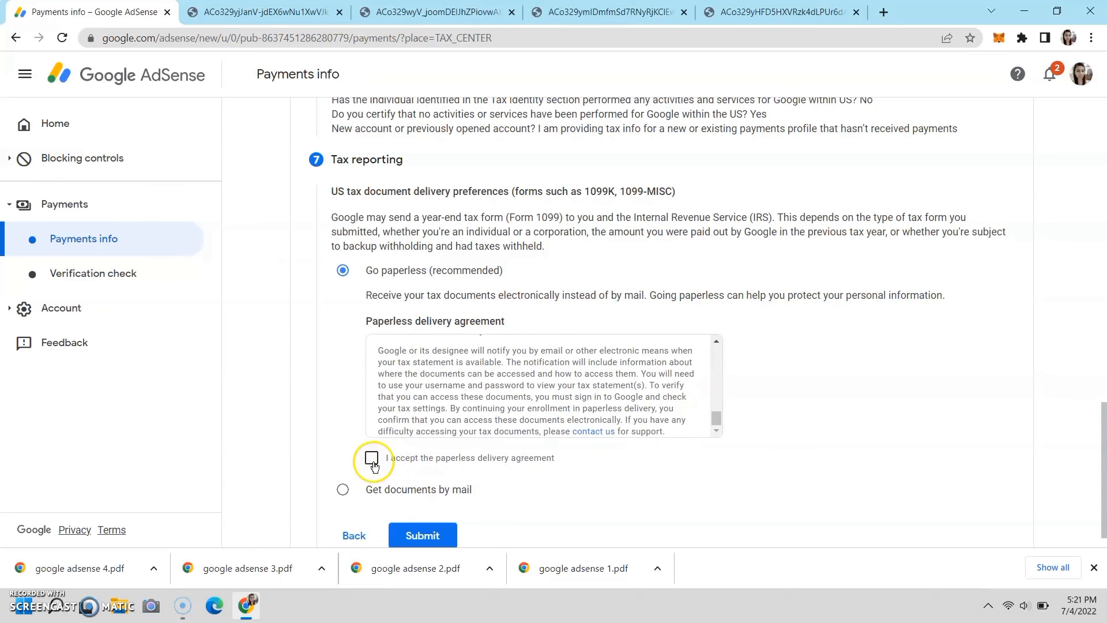
{"action": "left_click", "coordinate": [420, 536]}
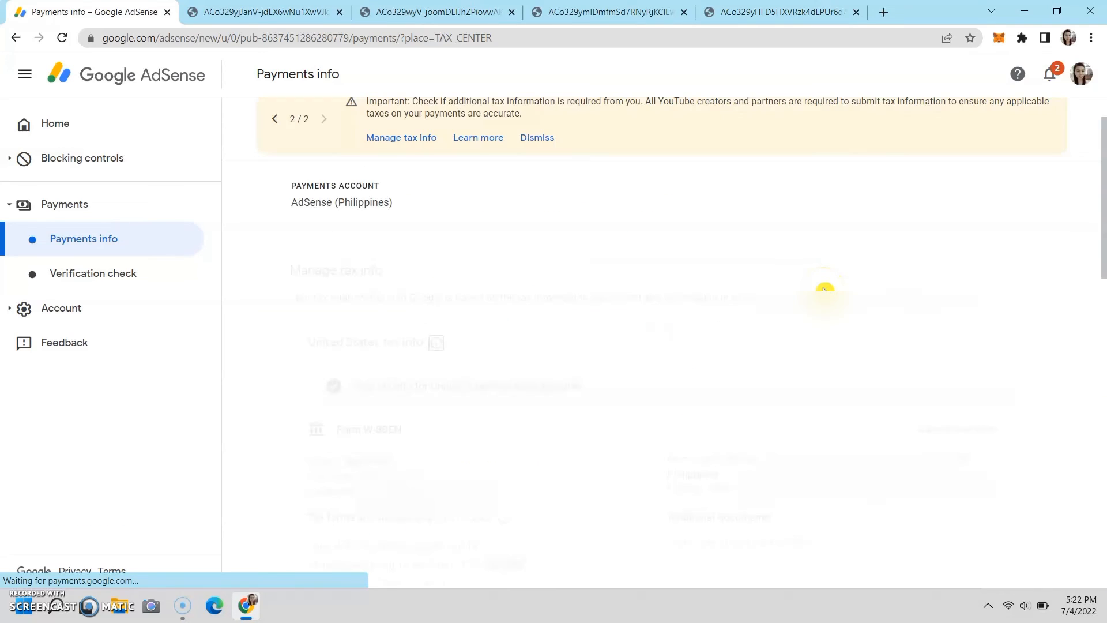
Review the submitted United States tax info, and open the new Google Payments email about the tax information in Gmail
{"action": "left_click_drag", "start_coordinate": [1104, 273], "coordinate": [1105, 349]}
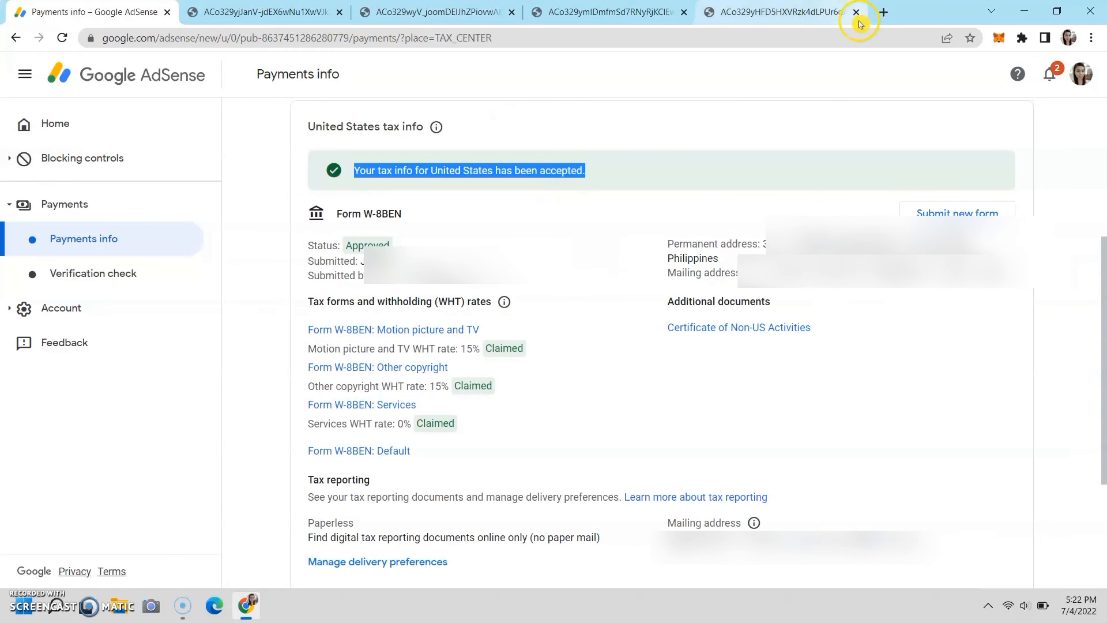
{"action": "left_click", "coordinate": [882, 12]}
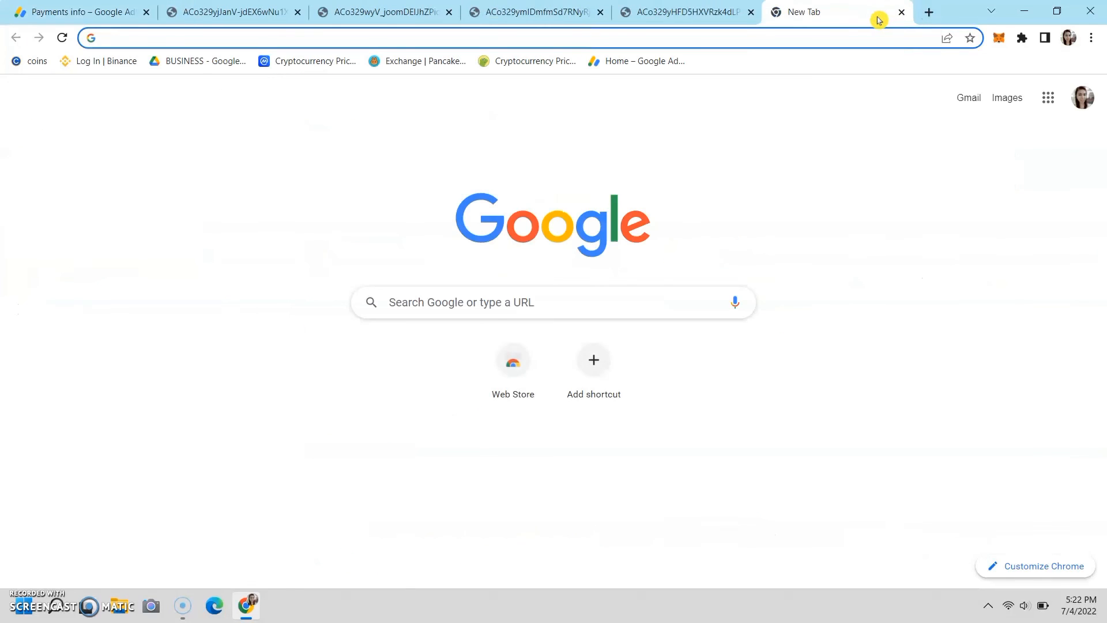
{"action": "left_click", "coordinate": [1049, 98]}
{"action": "left_click", "coordinate": [980, 99]}
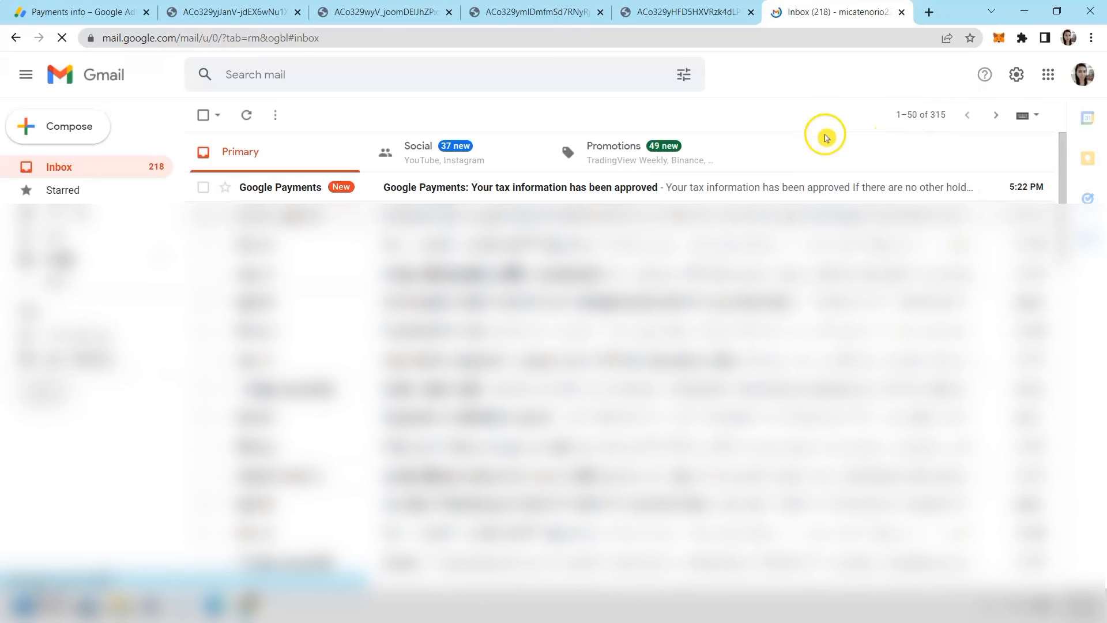
{"action": "left_click", "coordinate": [791, 185]}
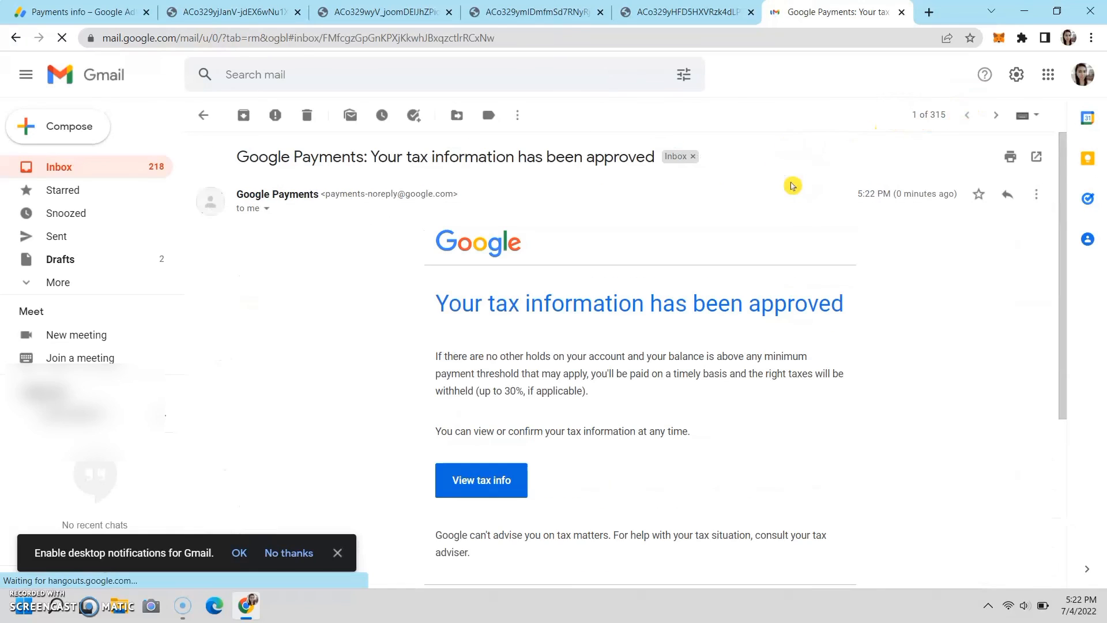